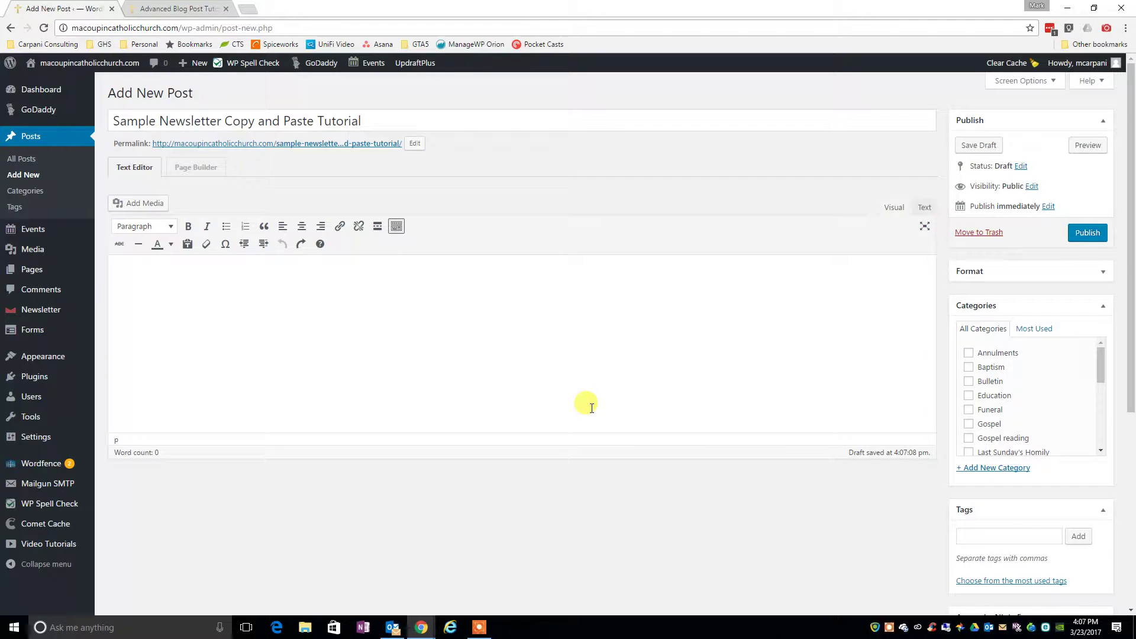
mouse_move(174, 76)
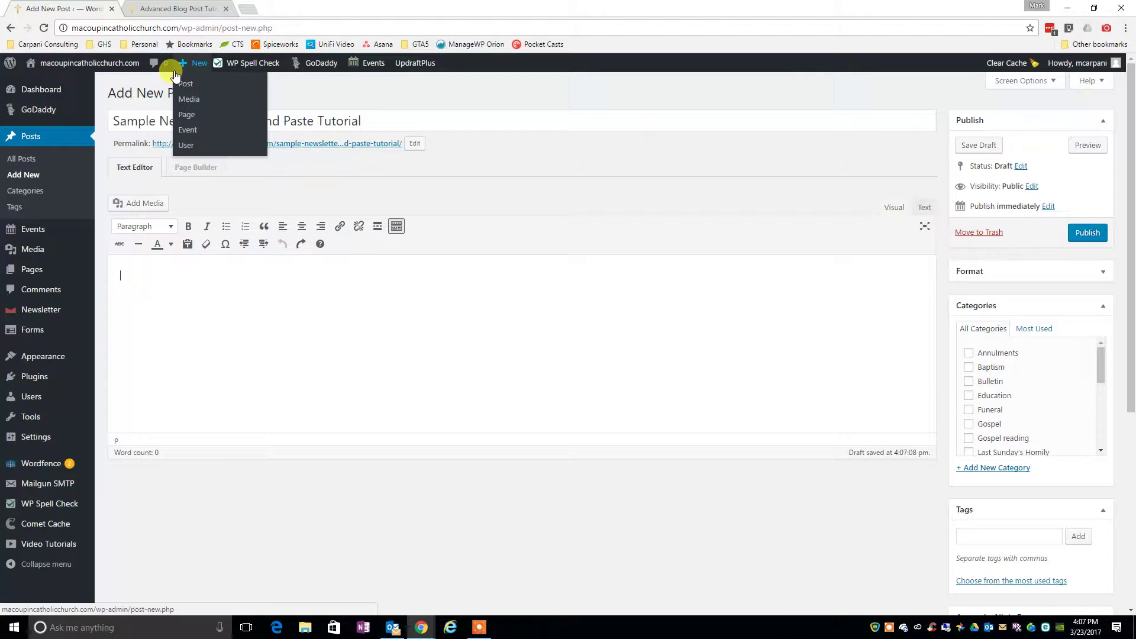
left_click(319, 121)
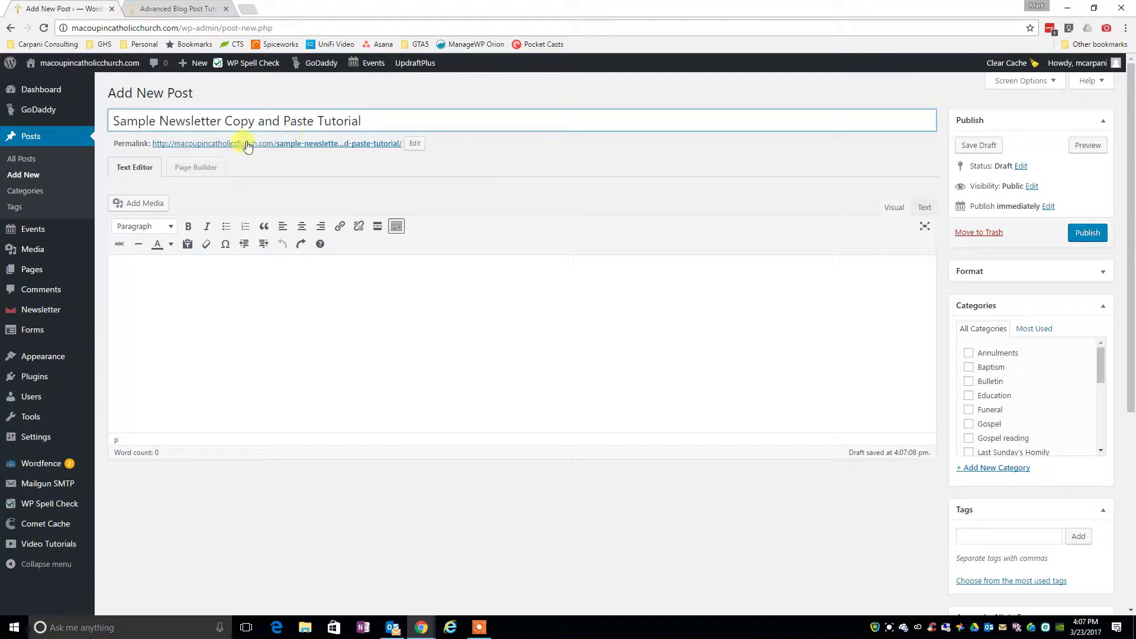
left_click(206, 275)
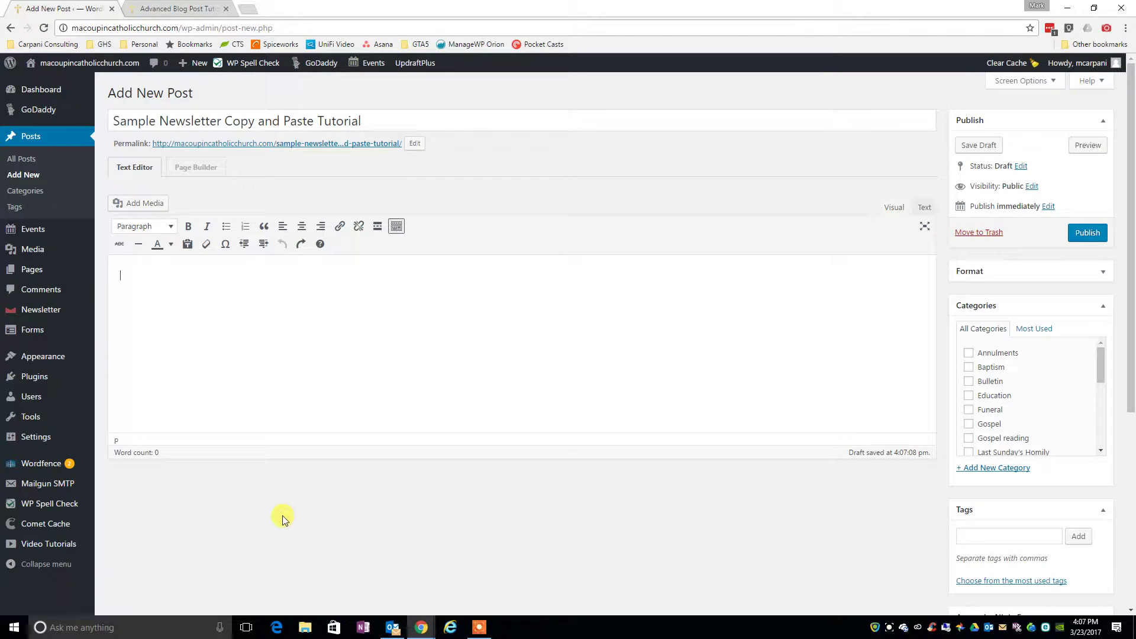
Open File Explorer and browse to the march folder inside the macoupincatholicchurch newsletters folder
left_click(305, 628)
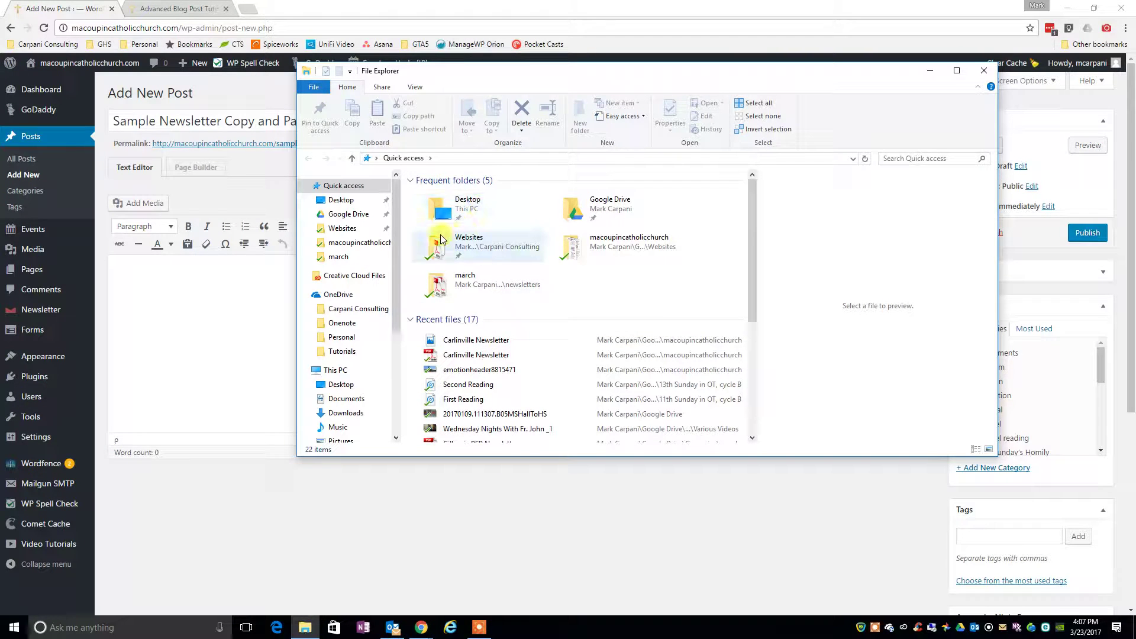
left_click(359, 242)
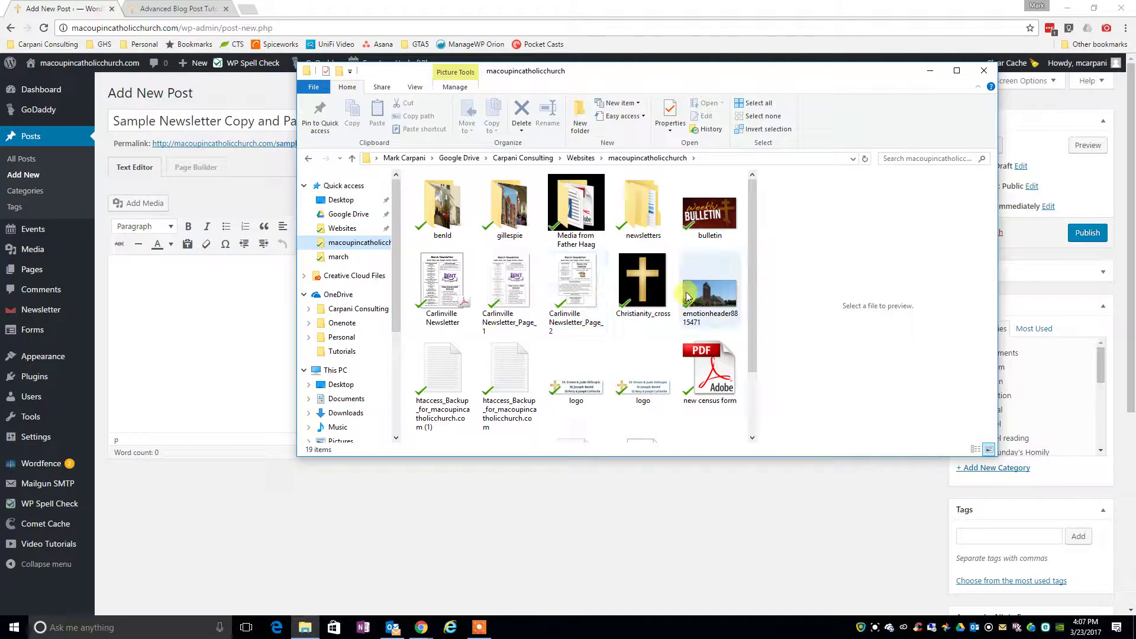
scroll(689, 296, "down", 1)
scroll(704, 379, "up", 1)
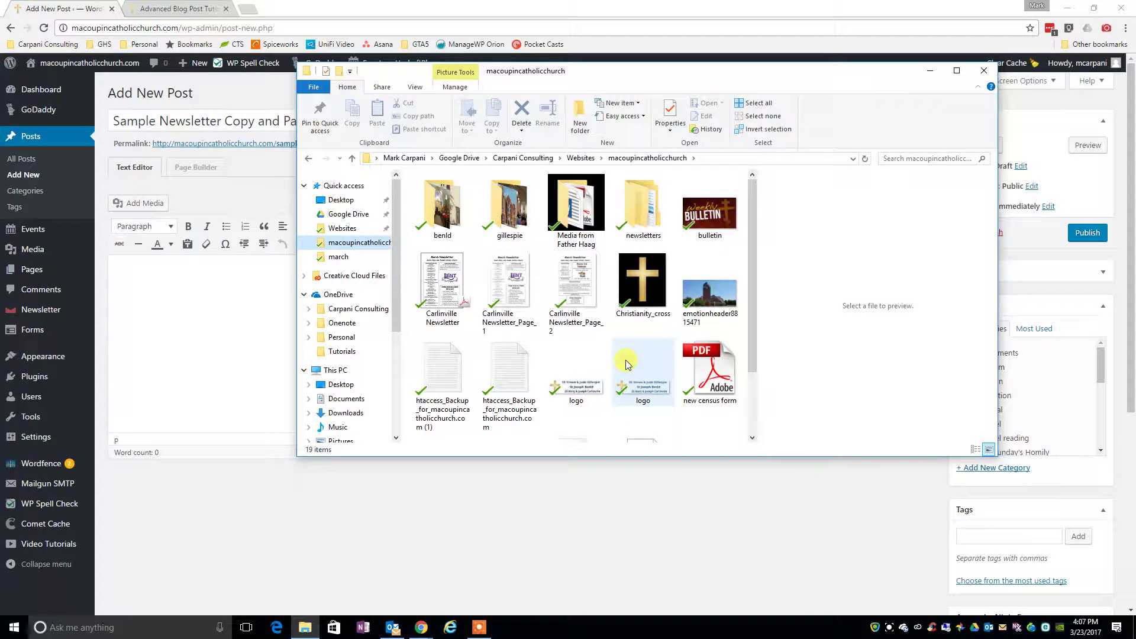
double_click(648, 225)
double_click(444, 195)
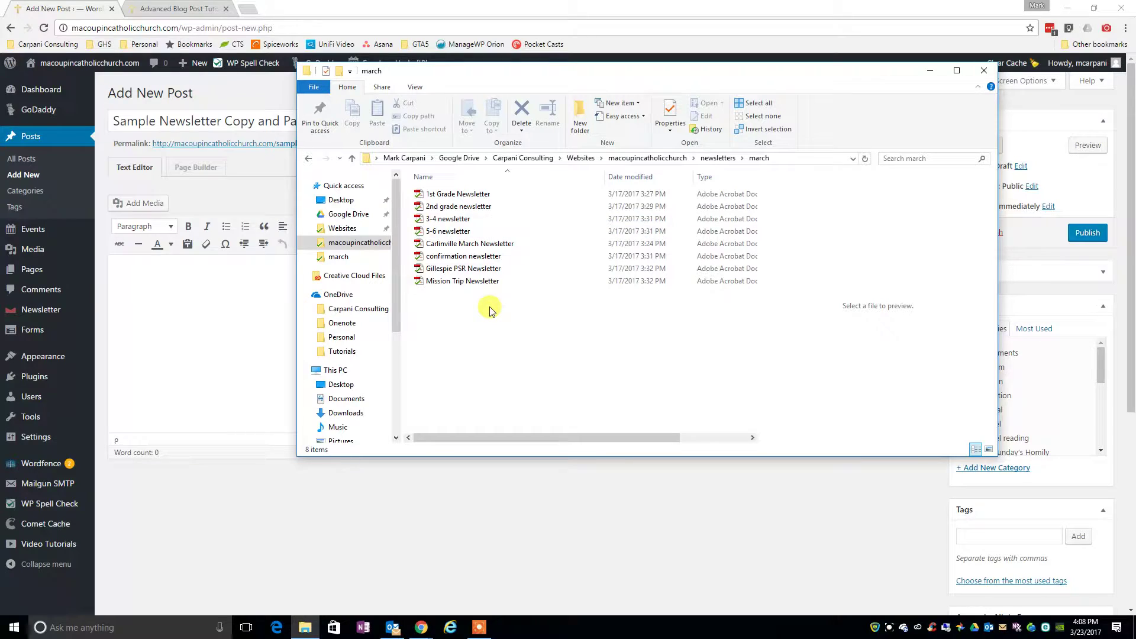
Switch to Outlook, open the Carlinville Newsletter attachment in Word and enable editing
left_click(392, 627)
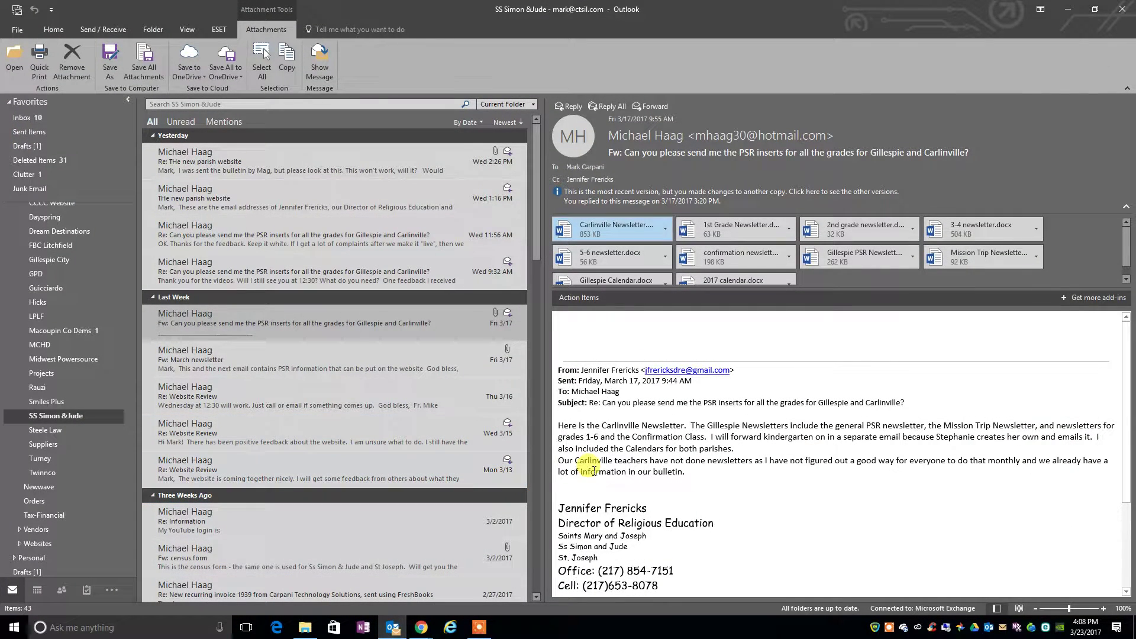
double_click(622, 232)
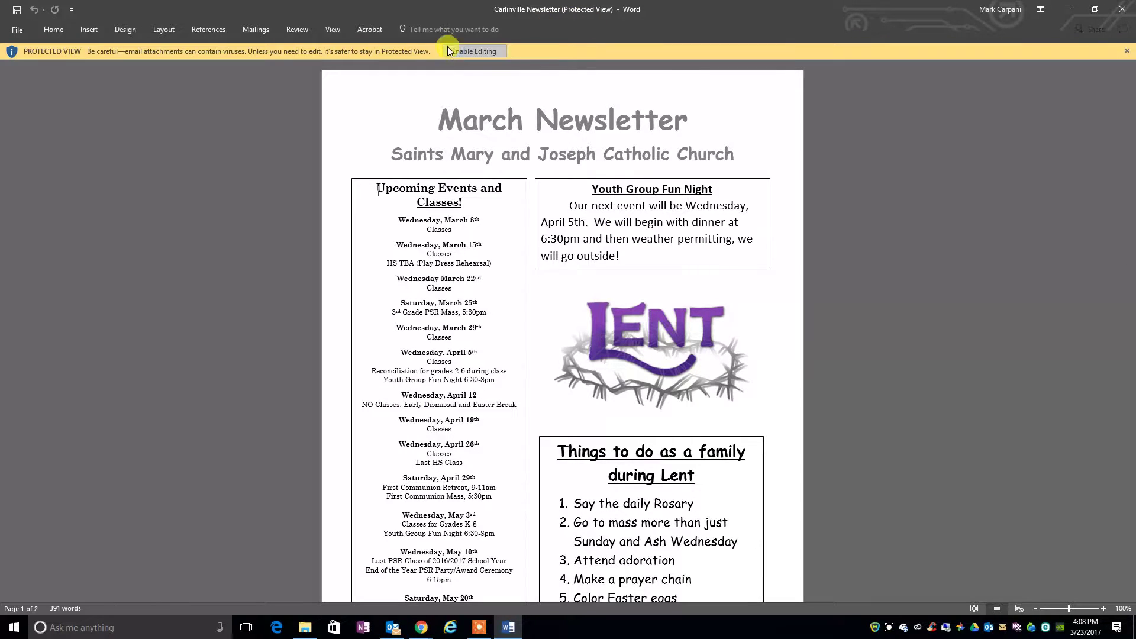
left_click(459, 51)
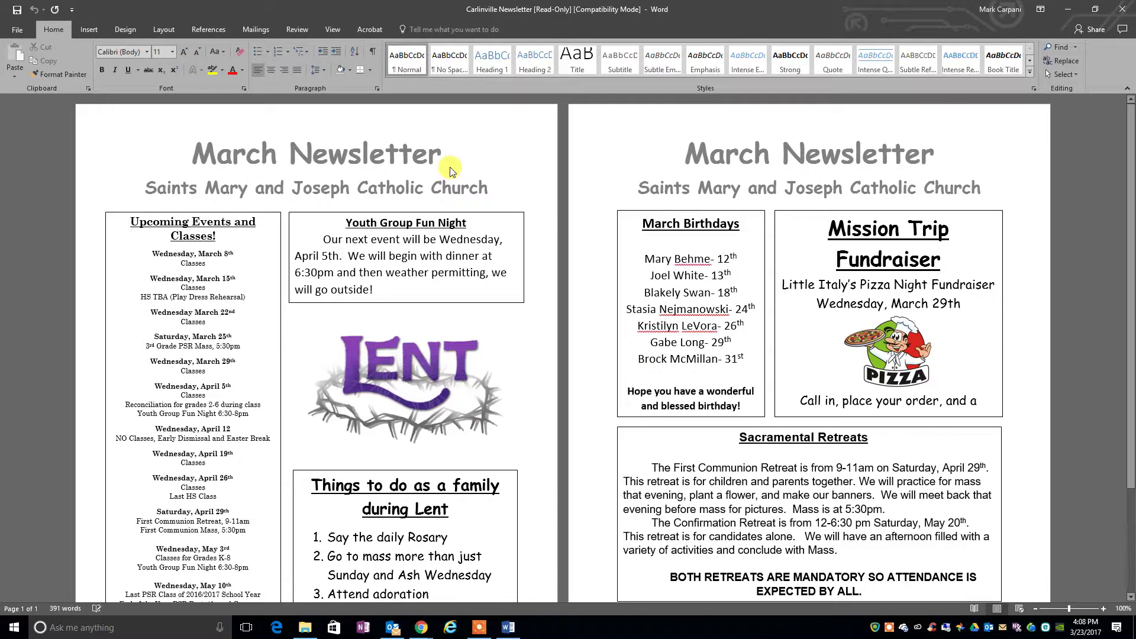
left_click(18, 30)
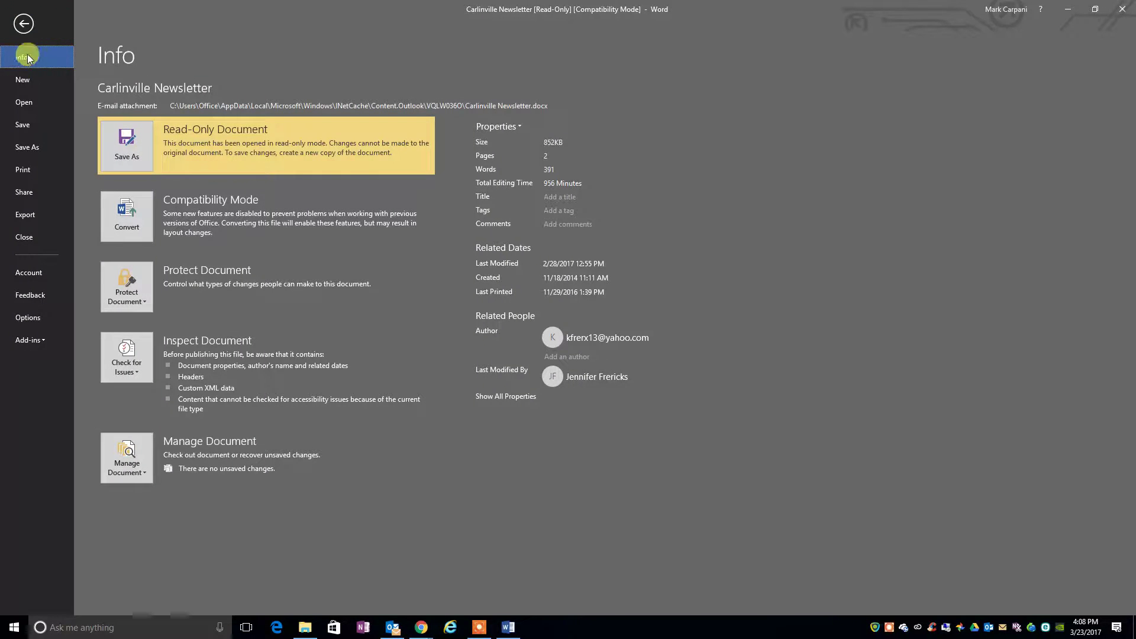
left_click(26, 219)
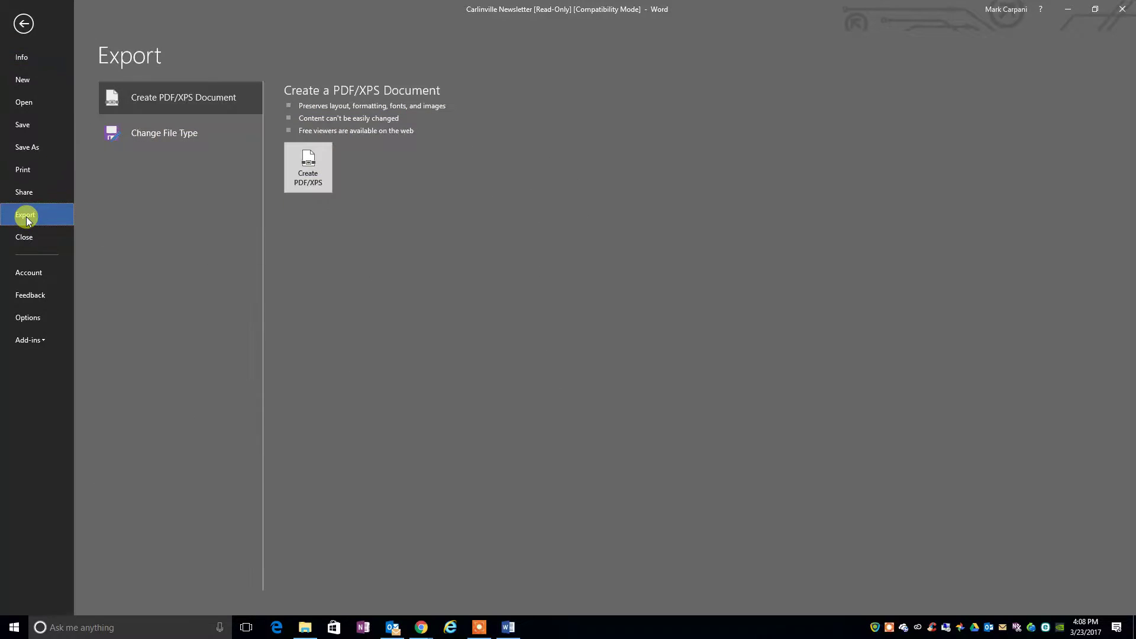
left_click(308, 177)
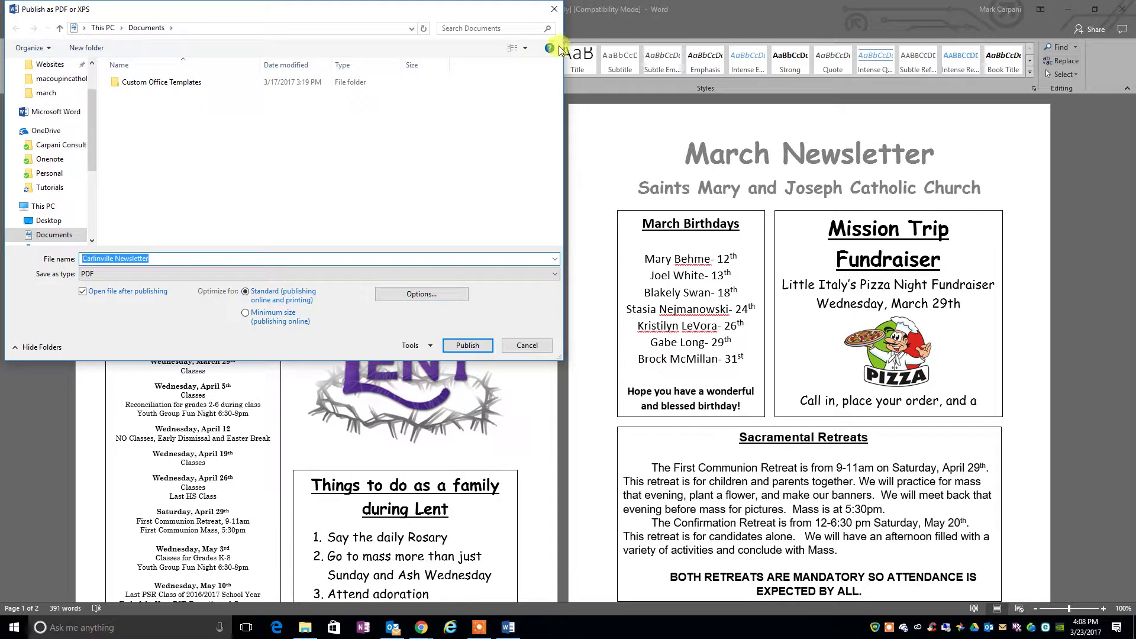
left_click(554, 9)
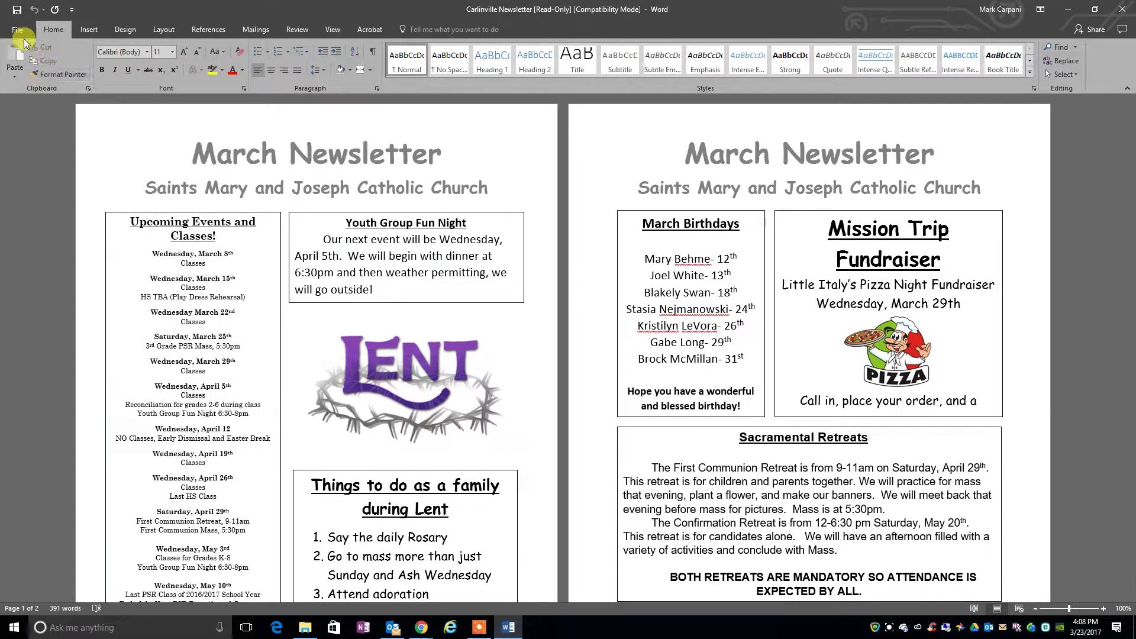
Start a PDF export of the newsletter and choose the newsletters folder inside macoupincatholicchurch as the location
left_click(29, 40)
left_click(26, 212)
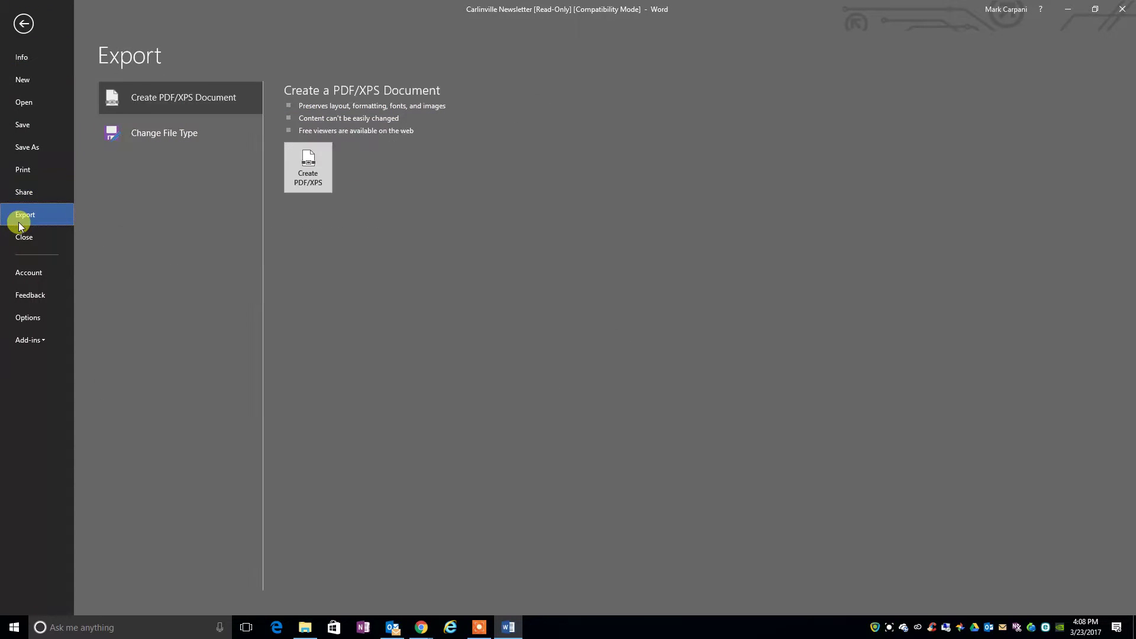
left_click(308, 183)
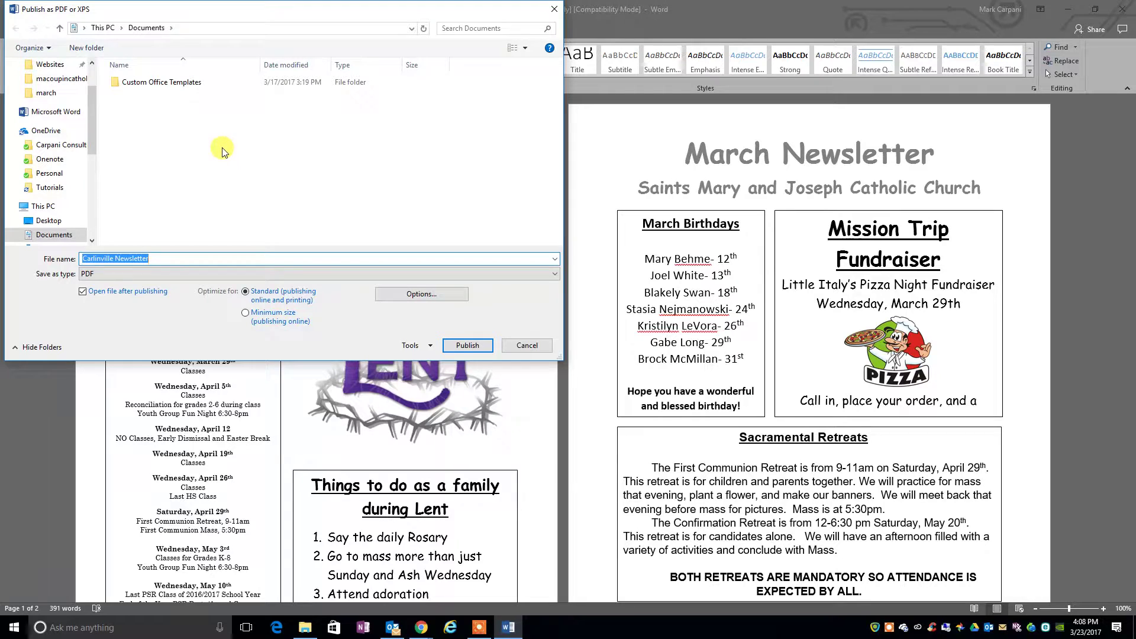
left_click(62, 79)
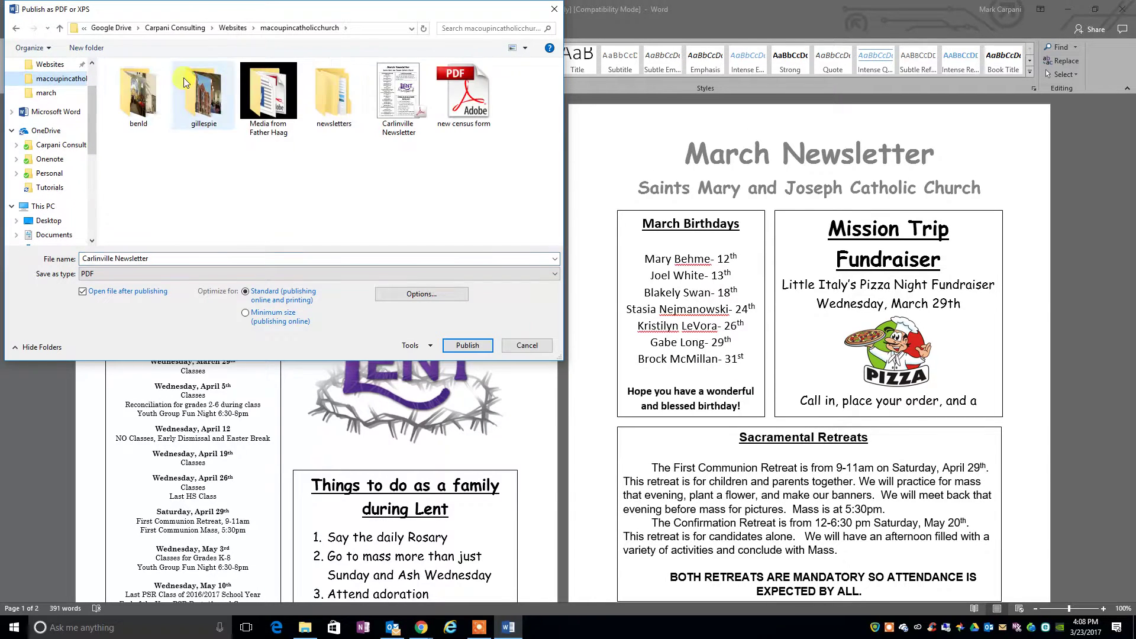
right_click(203, 179)
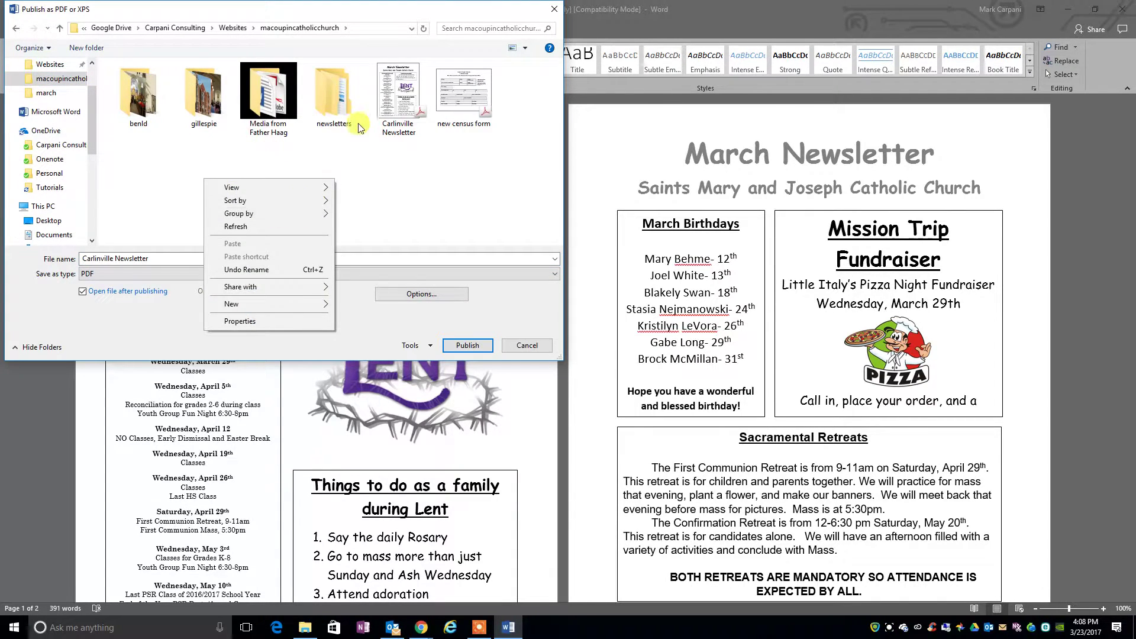
left_click(328, 94)
double_click(328, 94)
Create a folder named Uploads and publish the PDF into it as Carlinville Newsletter
left_click(89, 50)
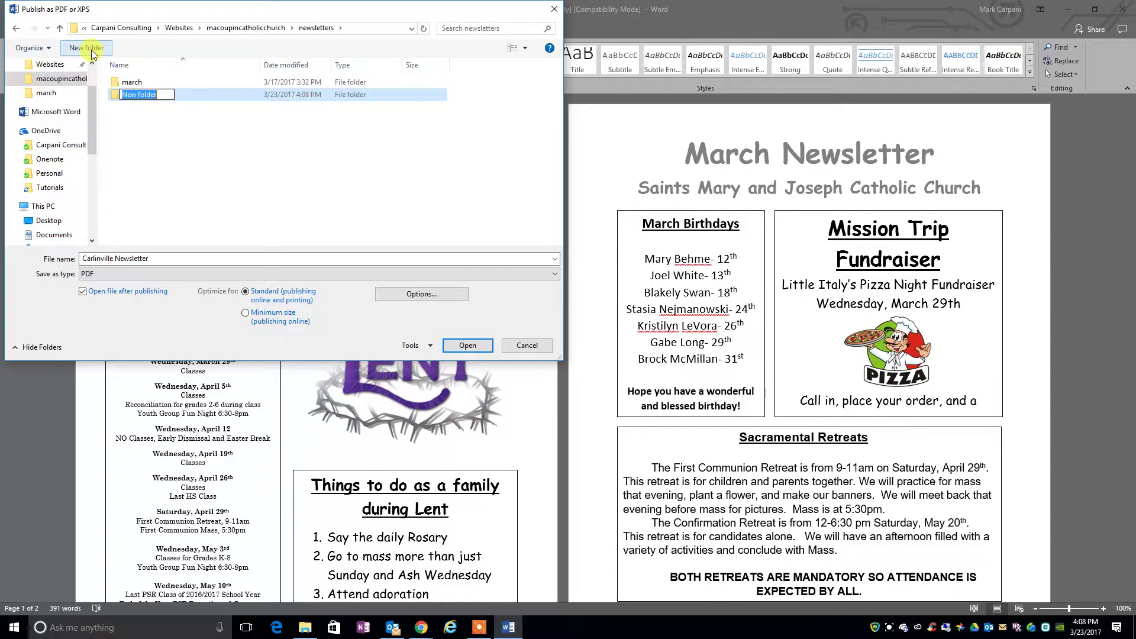
type("Uploads")
key("Return")
key("Return")
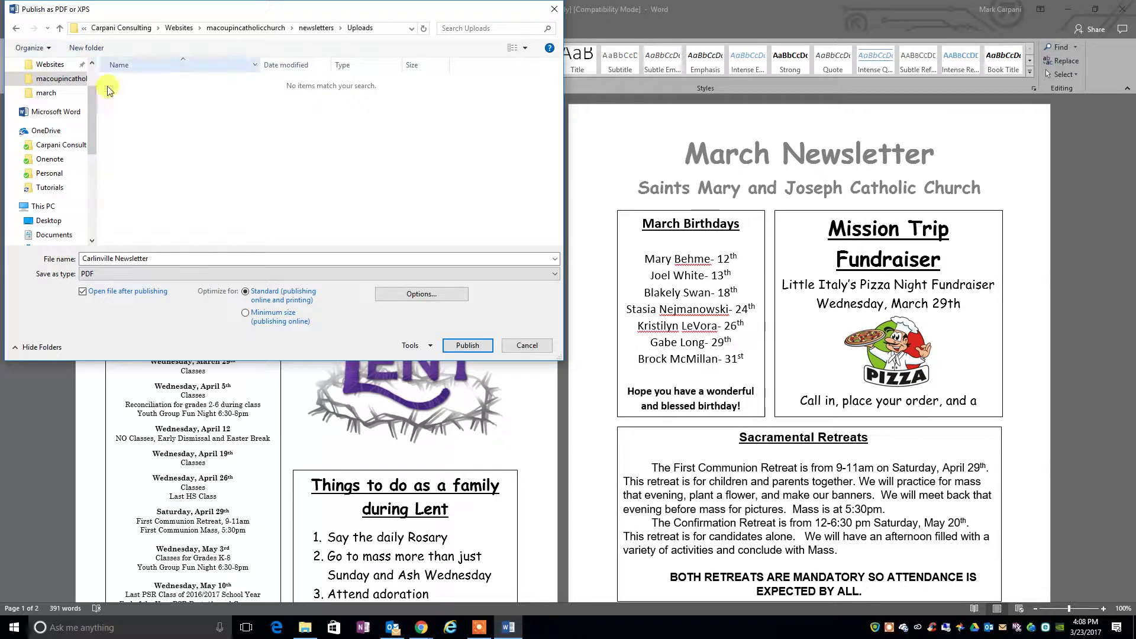
left_click(117, 258)
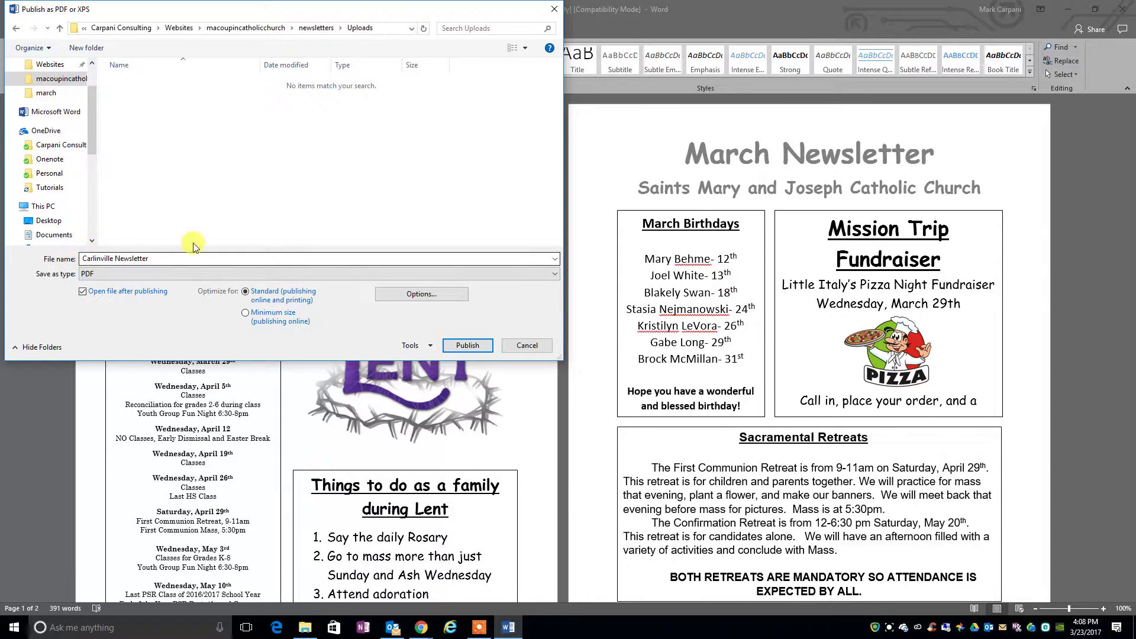
left_click(453, 348)
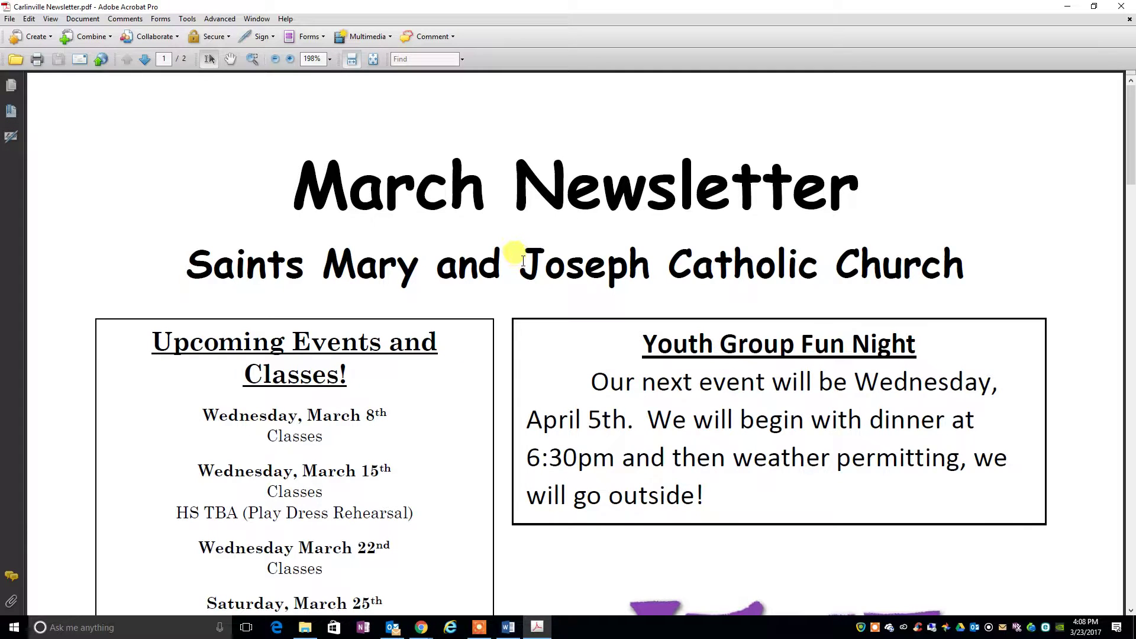
Export the newsletter PDF as JPEG images named Carlinville Newsletter into the Uploads folder
scroll(783, 279, "down", 3)
scroll(673, 296, "up", 3)
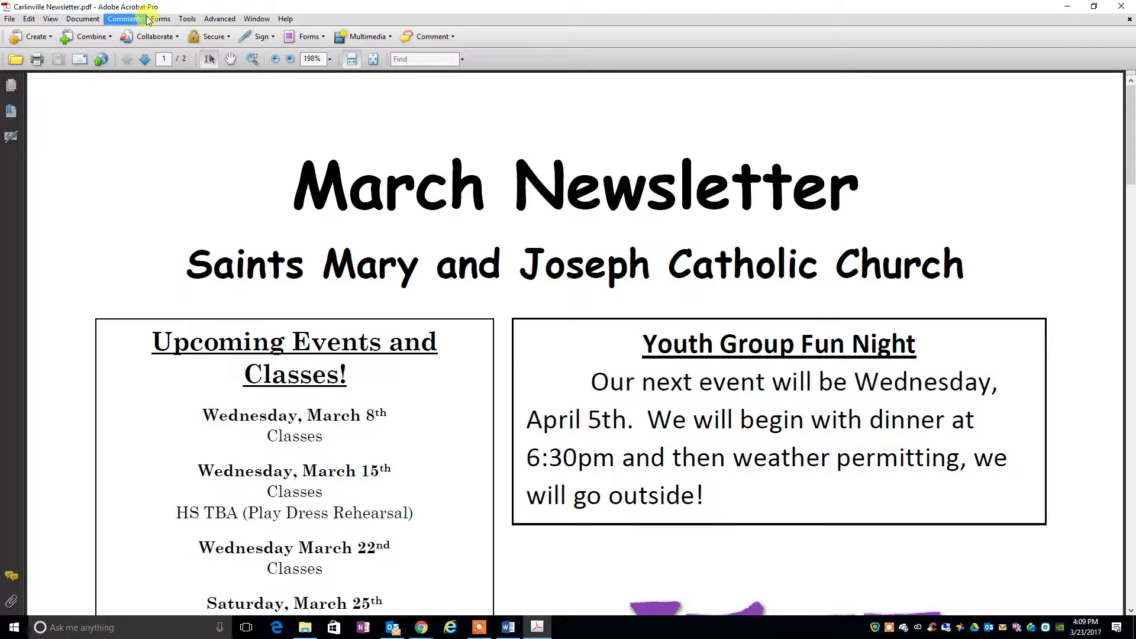
left_click(8, 20)
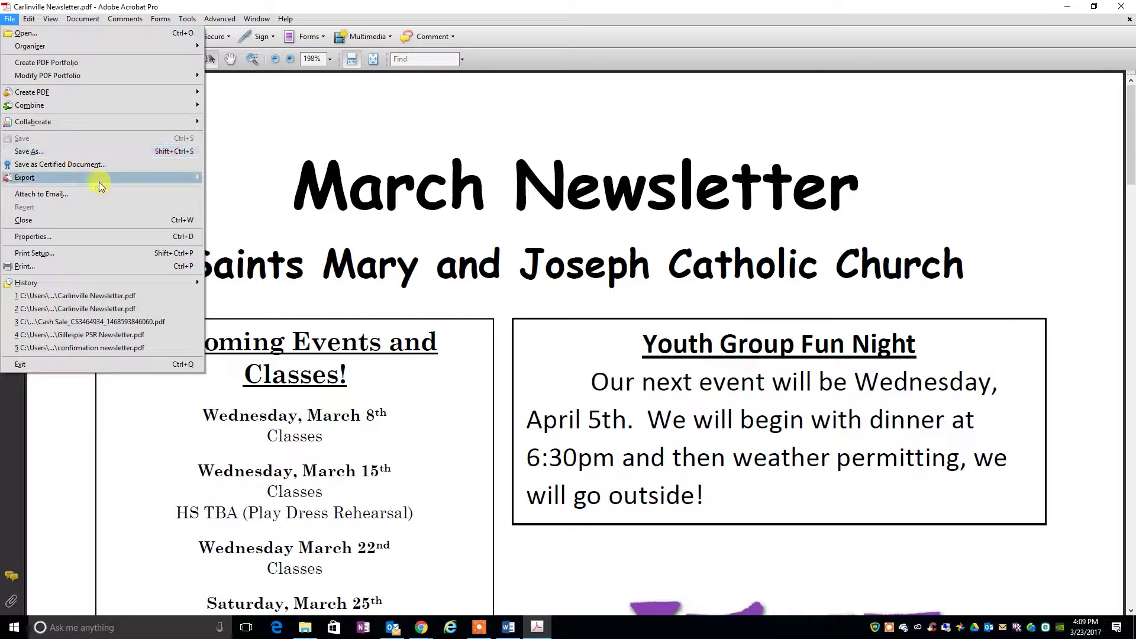
mouse_move(141, 182)
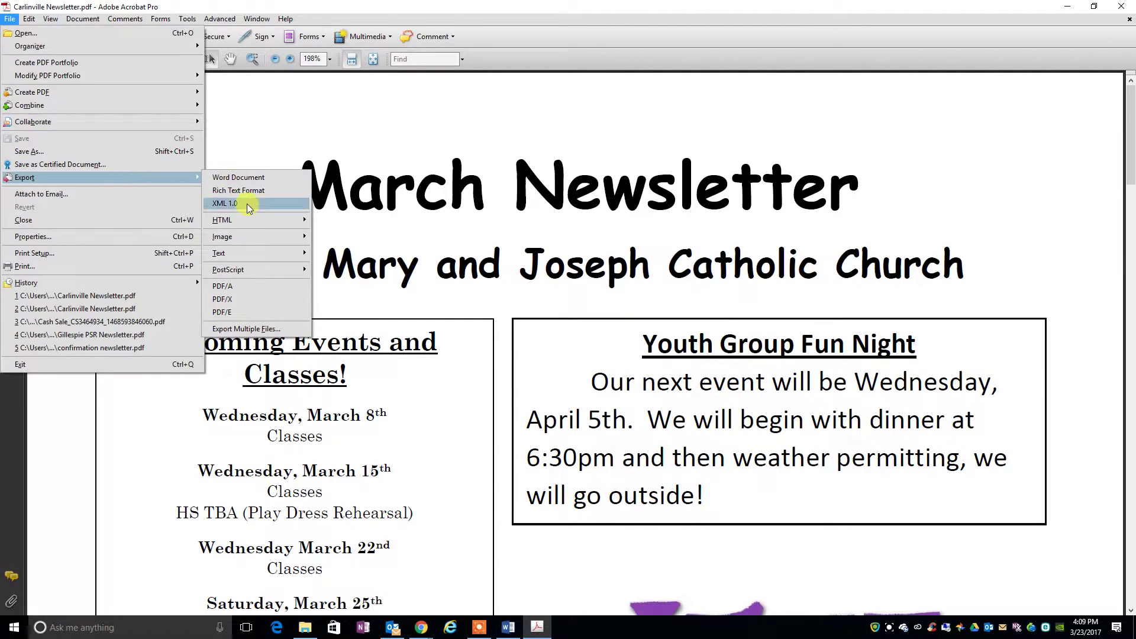
mouse_move(248, 242)
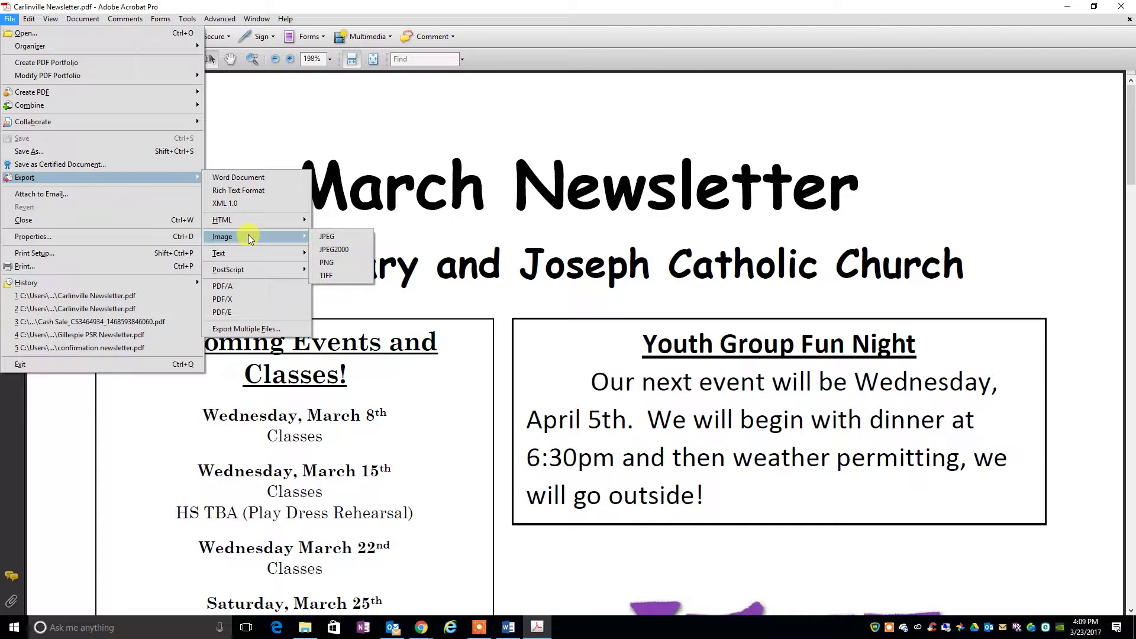
left_click(328, 237)
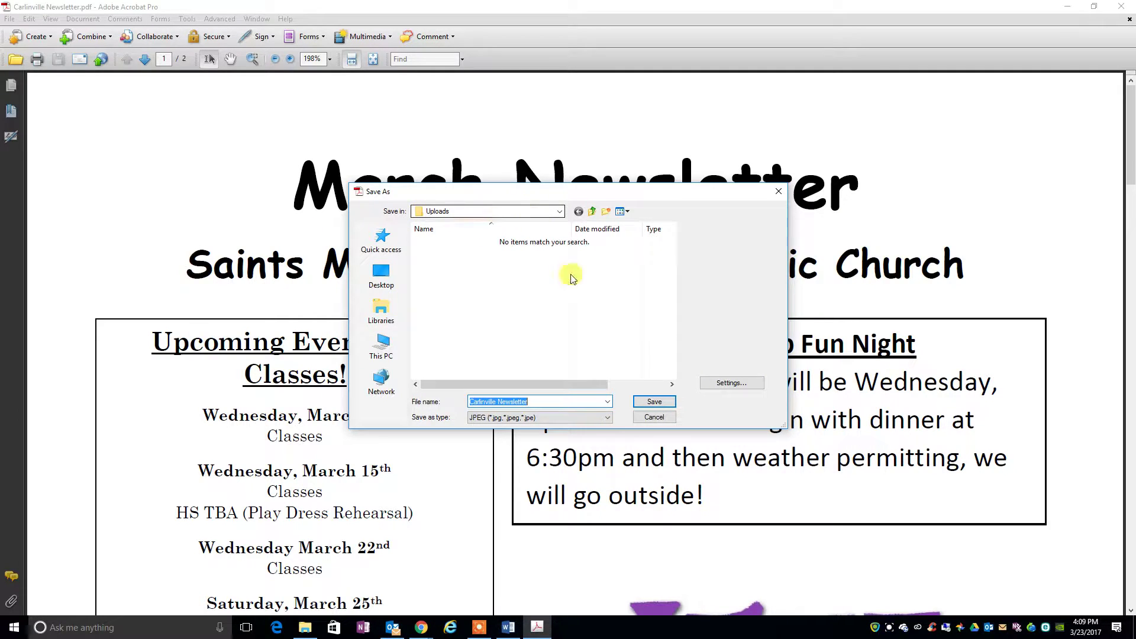
left_click(651, 401)
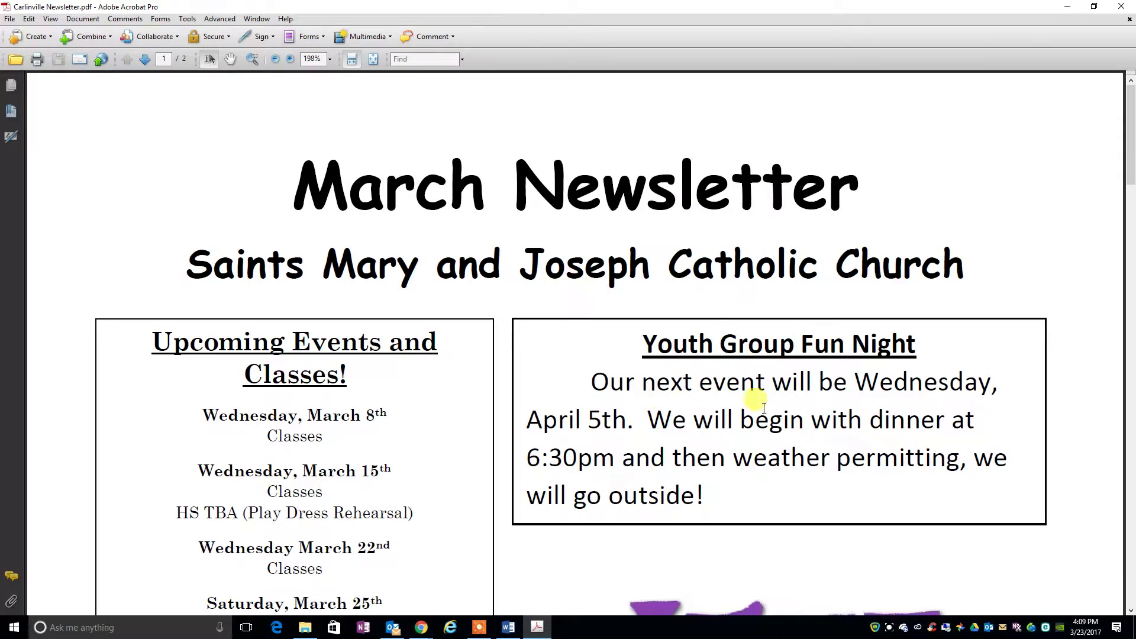
Look through both newsletter pages, close the PDF and the Word document, and minimize Outlook
scroll(526, 384, "down", 6)
scroll(526, 383, "down", 15)
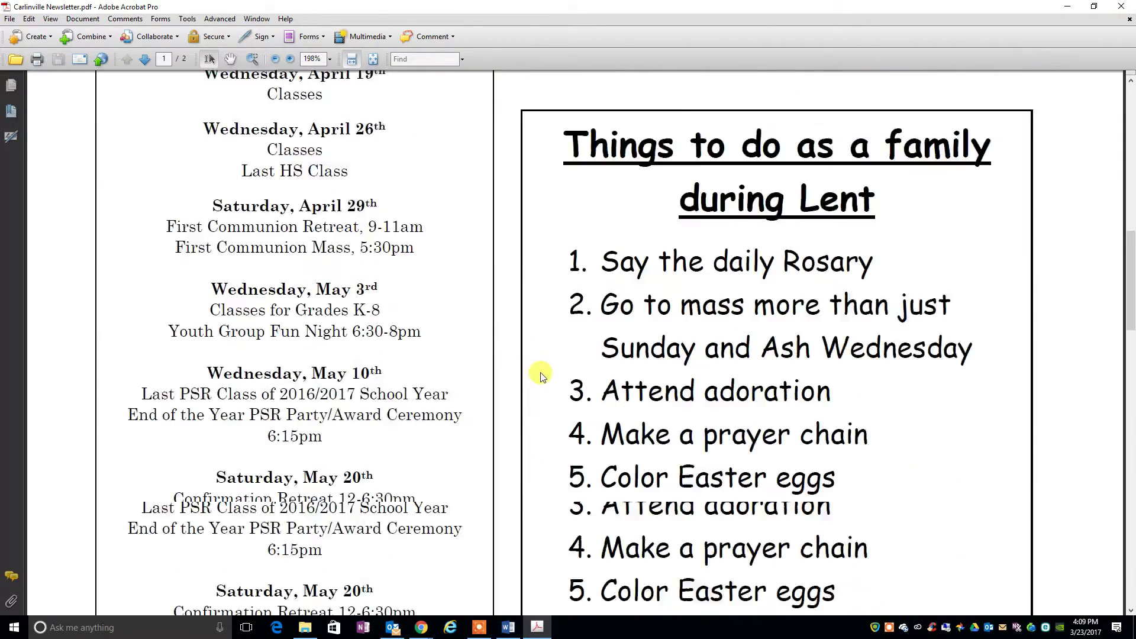
scroll(518, 402, "down", 8)
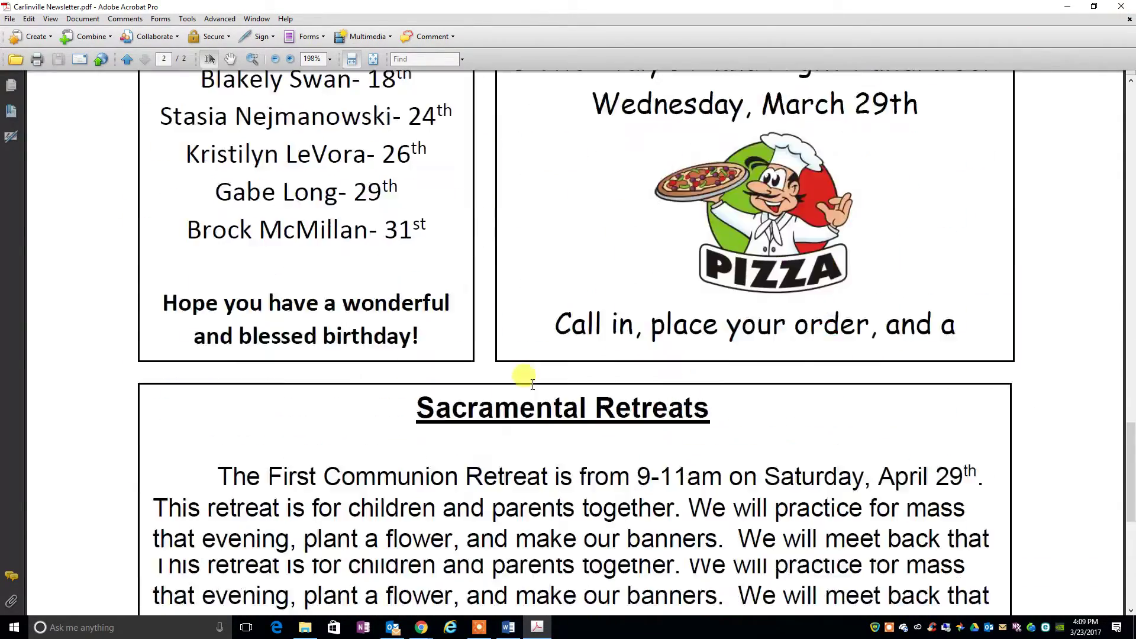
left_click(1121, 6)
left_click(1124, 7)
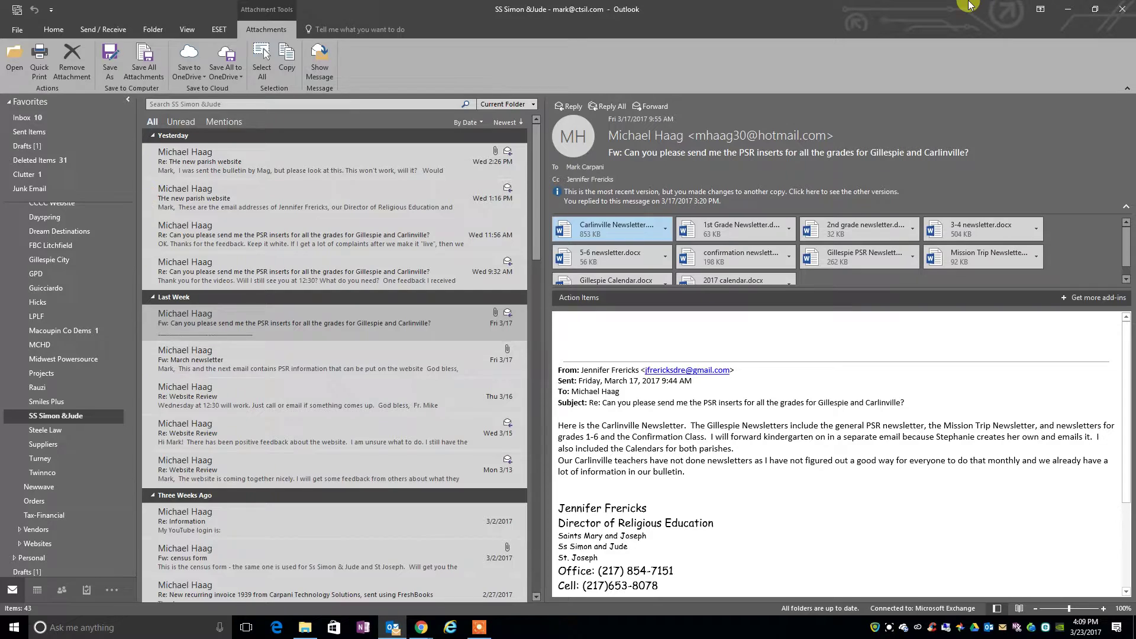
left_click(1068, 9)
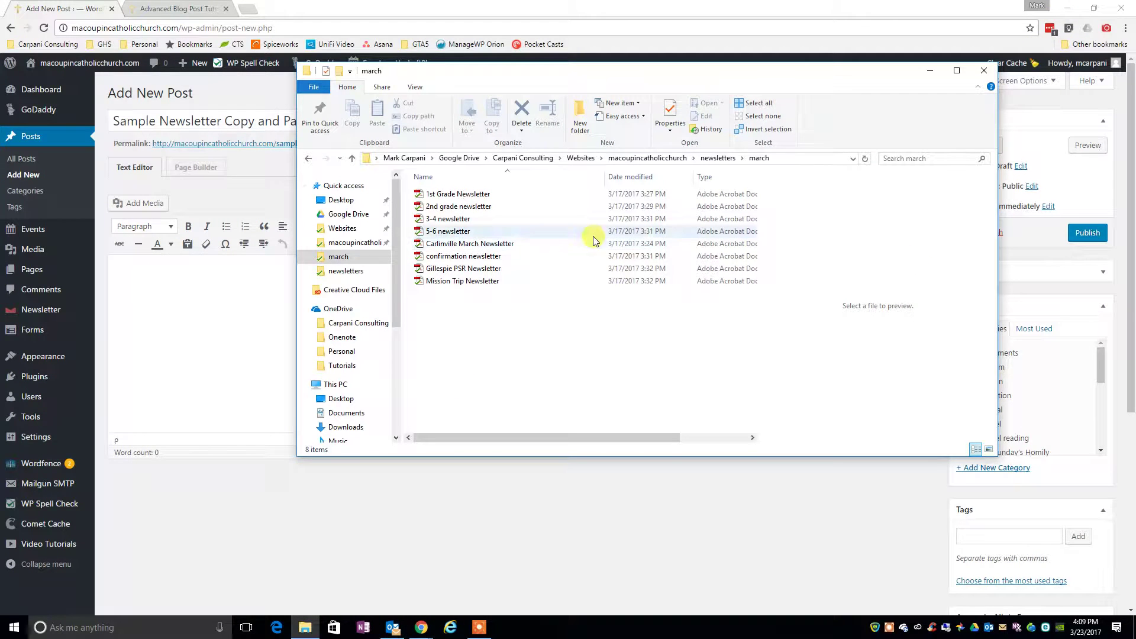
Start uploading media files for the post and browse to the Uploads folder inside newsletters
left_click(196, 327)
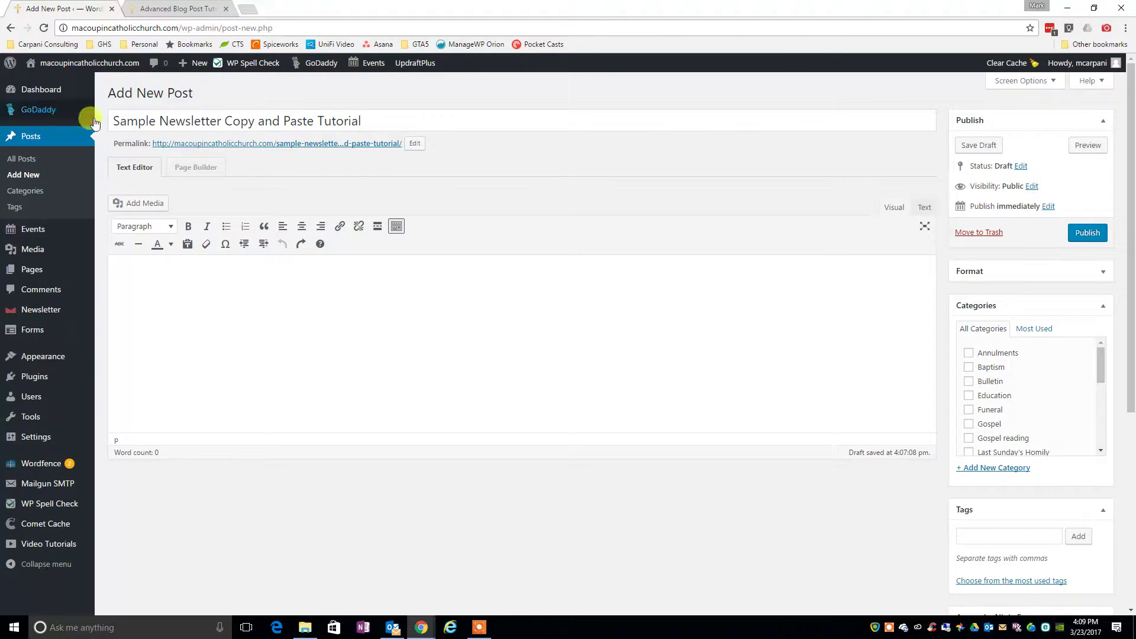
left_click(143, 205)
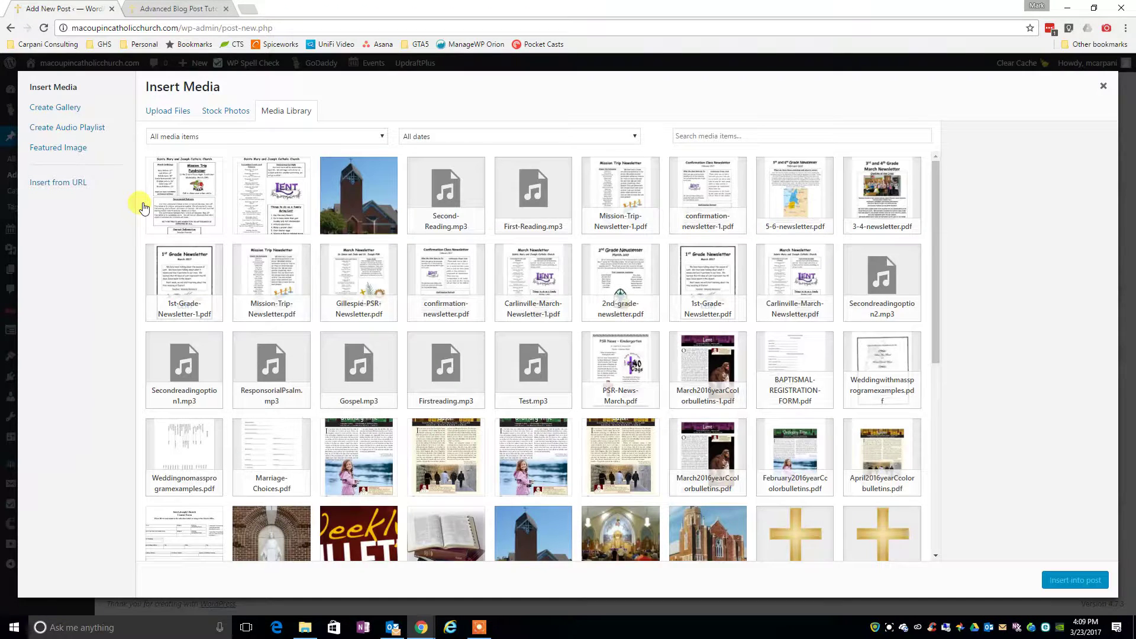
left_click(176, 116)
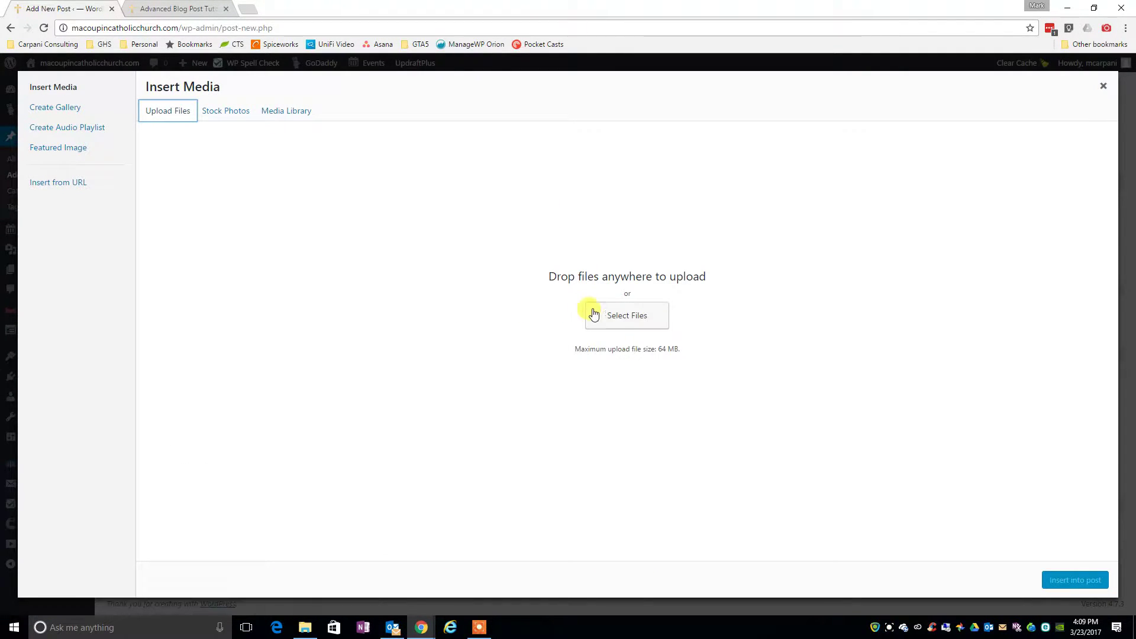
left_click(616, 312)
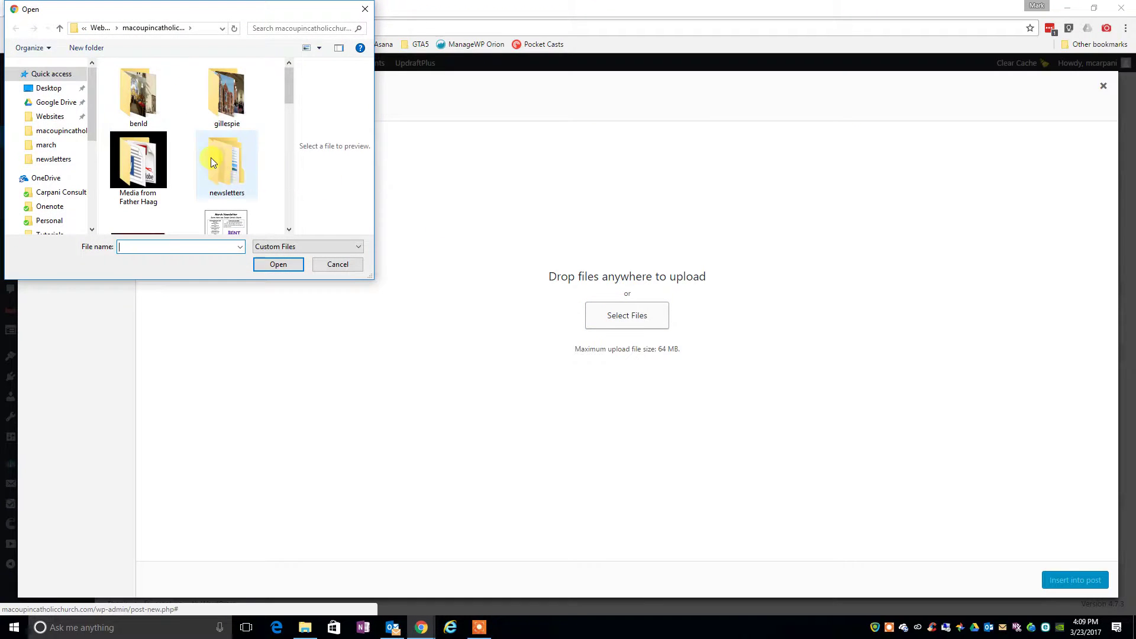
double_click(212, 159)
double_click(136, 96)
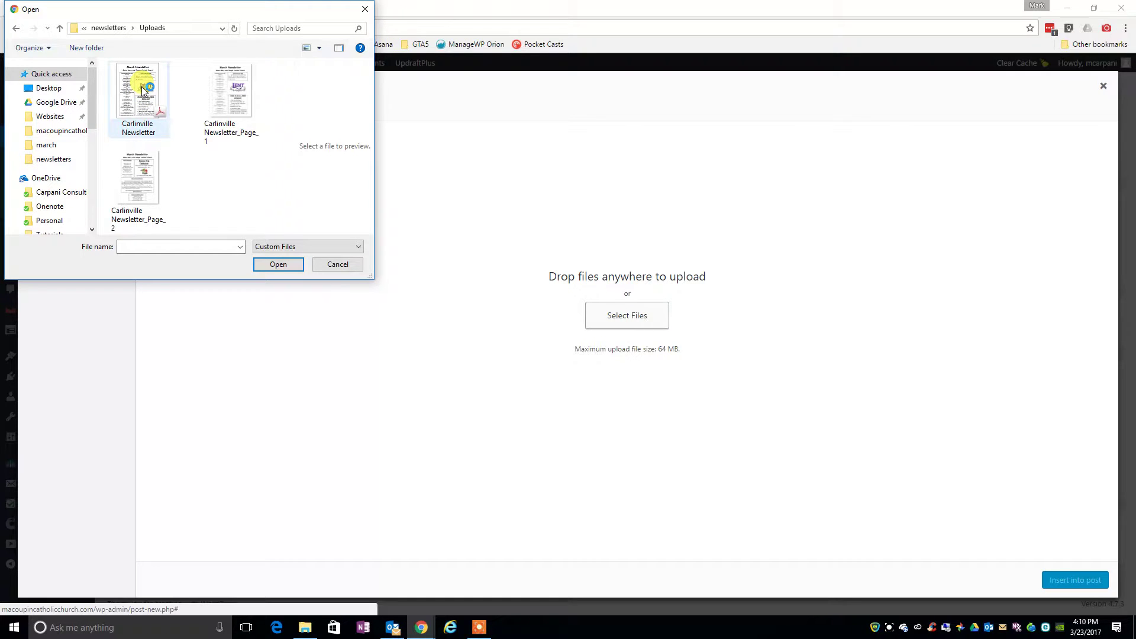
Upload Carlinville Newsletter_Page_1 and Carlinville Newsletter_Page_2 and insert both images into the post
left_click(238, 113)
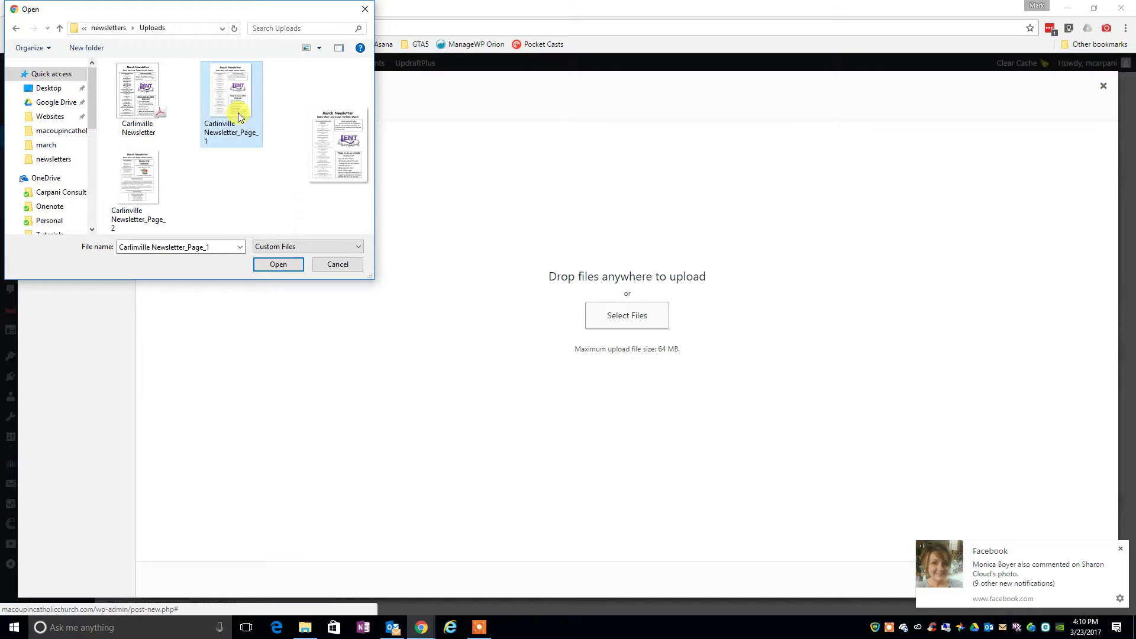
left_click(152, 206, "ctrl")
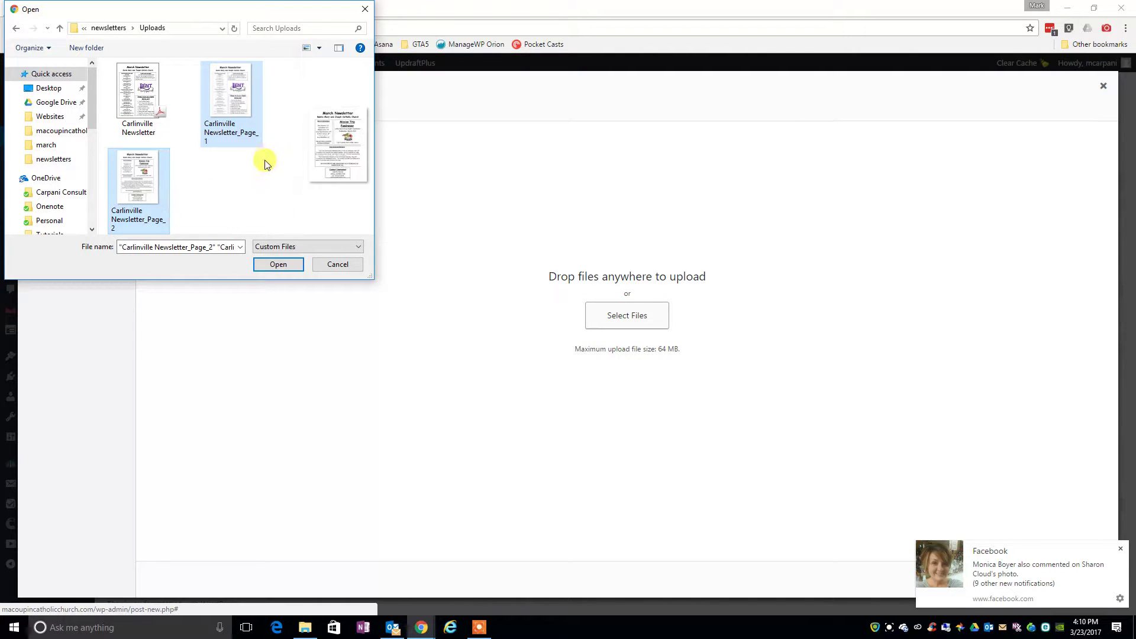
left_click(278, 264)
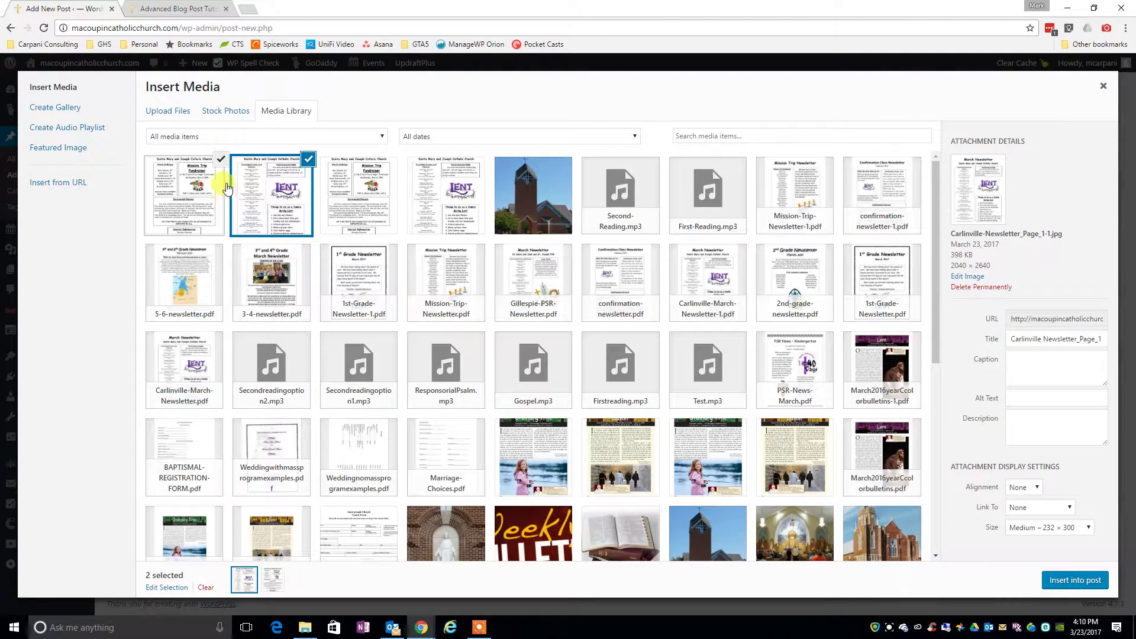
left_click(1106, 582)
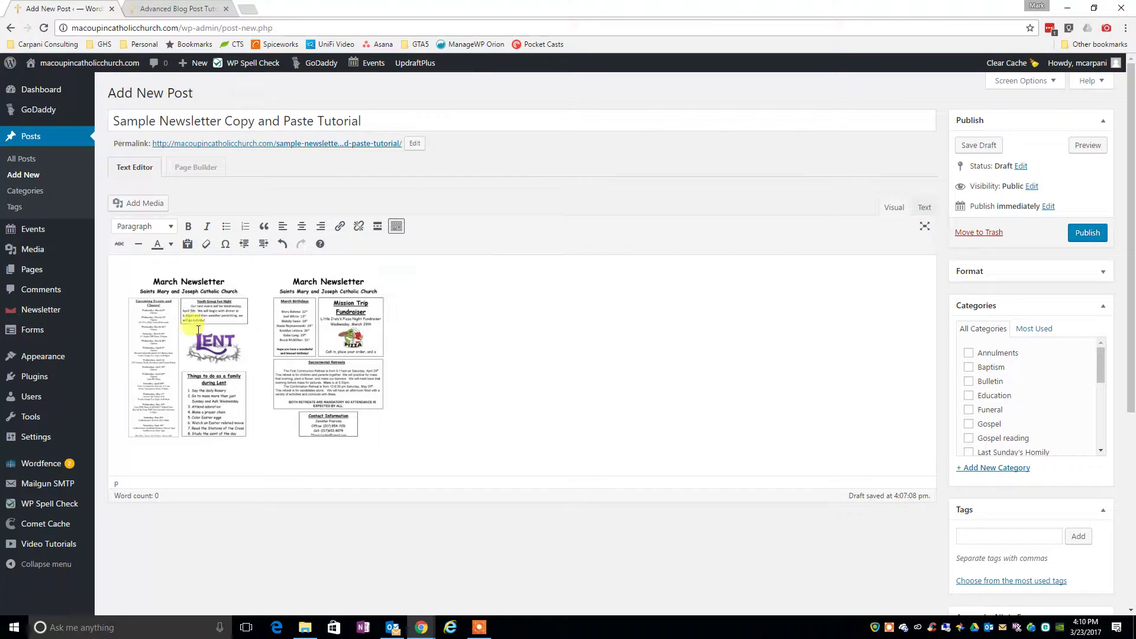
Move the second newsletter page image onto its own line below the first one
scroll(228, 332, "down", 1)
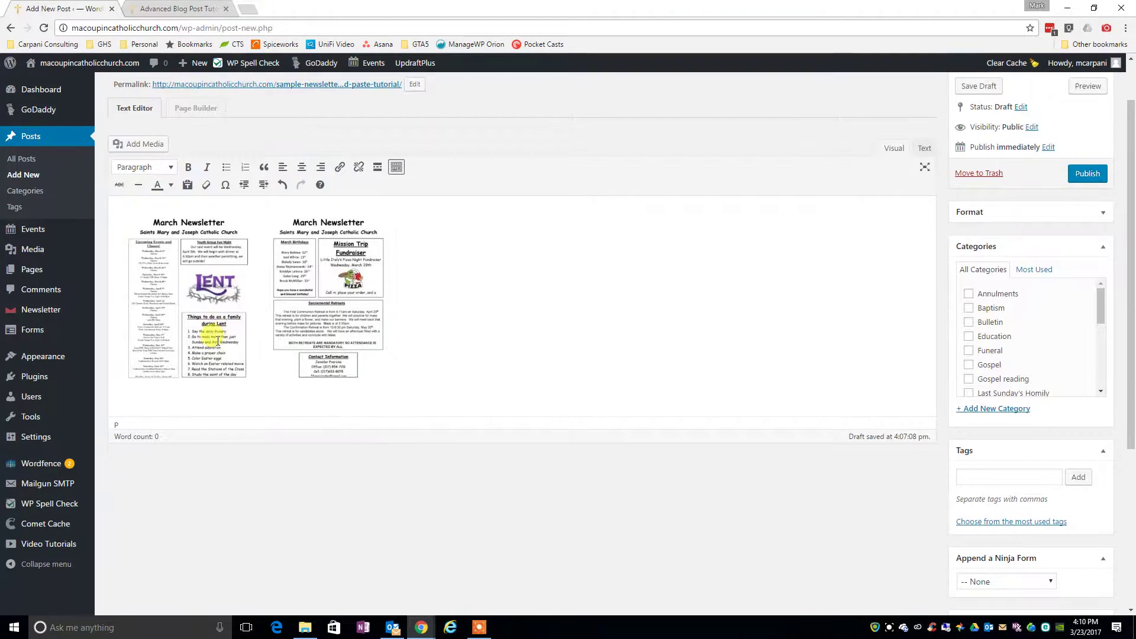
left_click(254, 278)
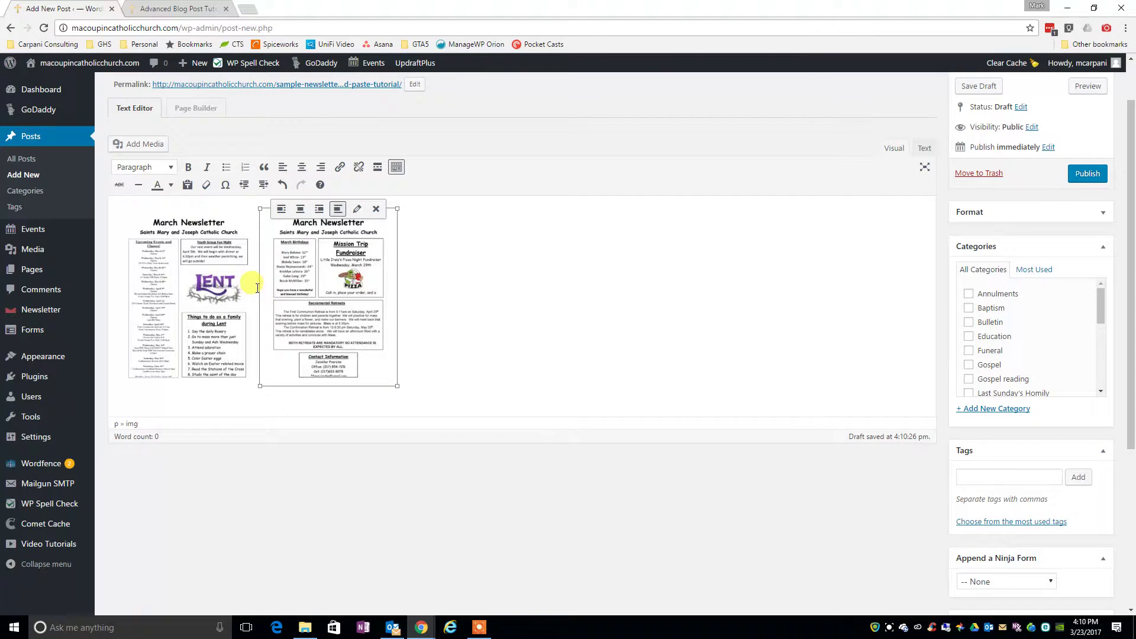
left_click(407, 285)
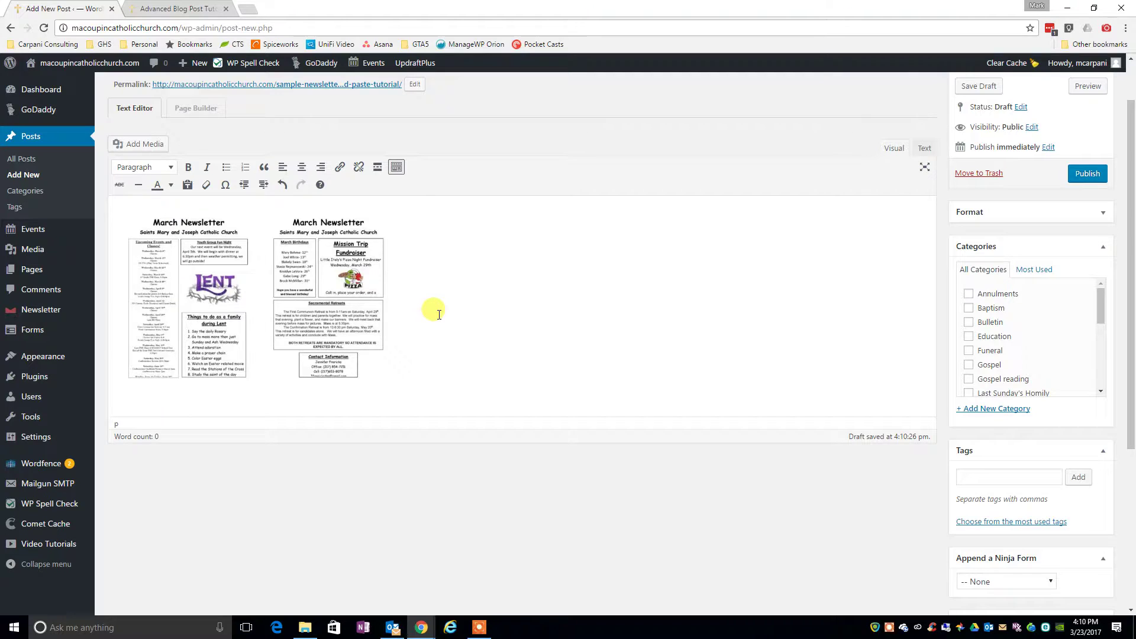
key("Return")
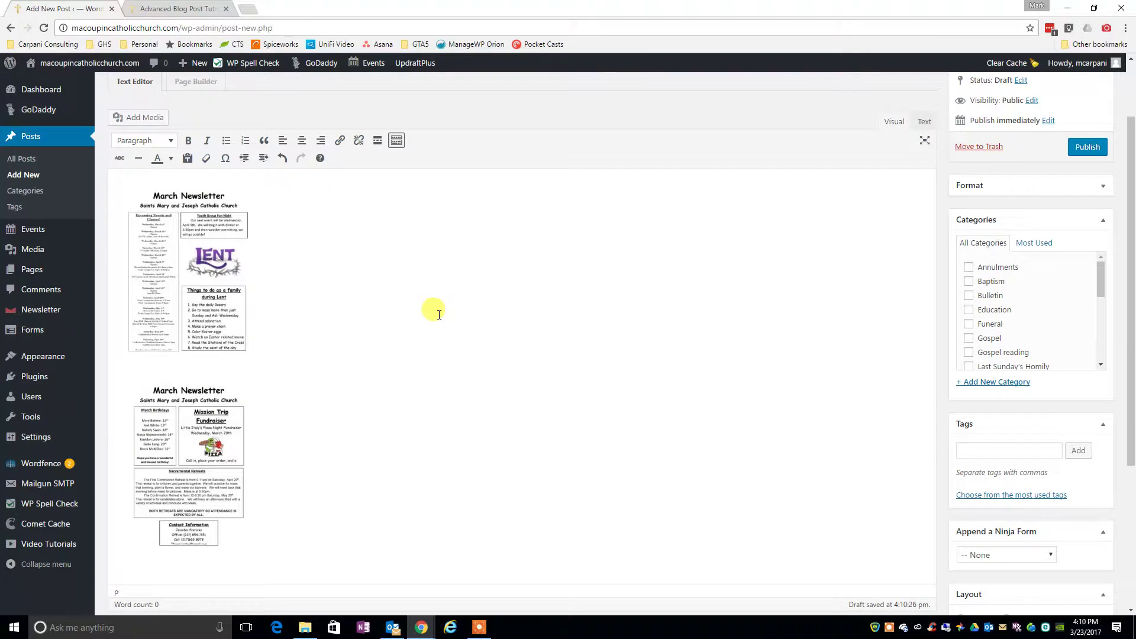
Set the first newsletter page image's size to Large – 688 × 891 and update it
left_click(215, 273)
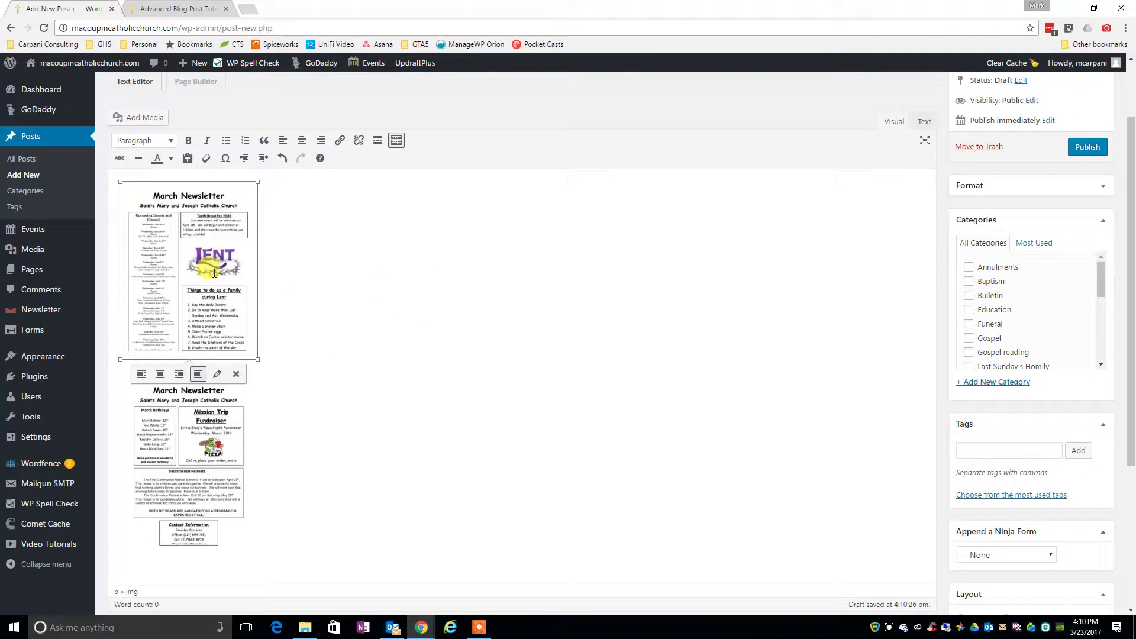
left_click(309, 258)
left_click(213, 278)
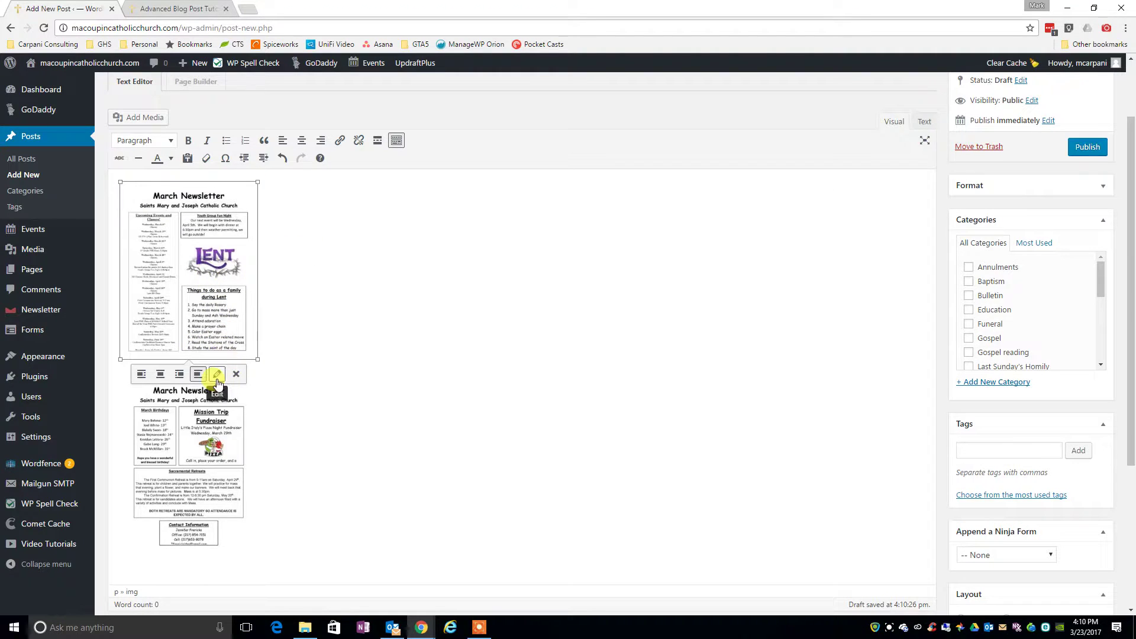
left_click(218, 375)
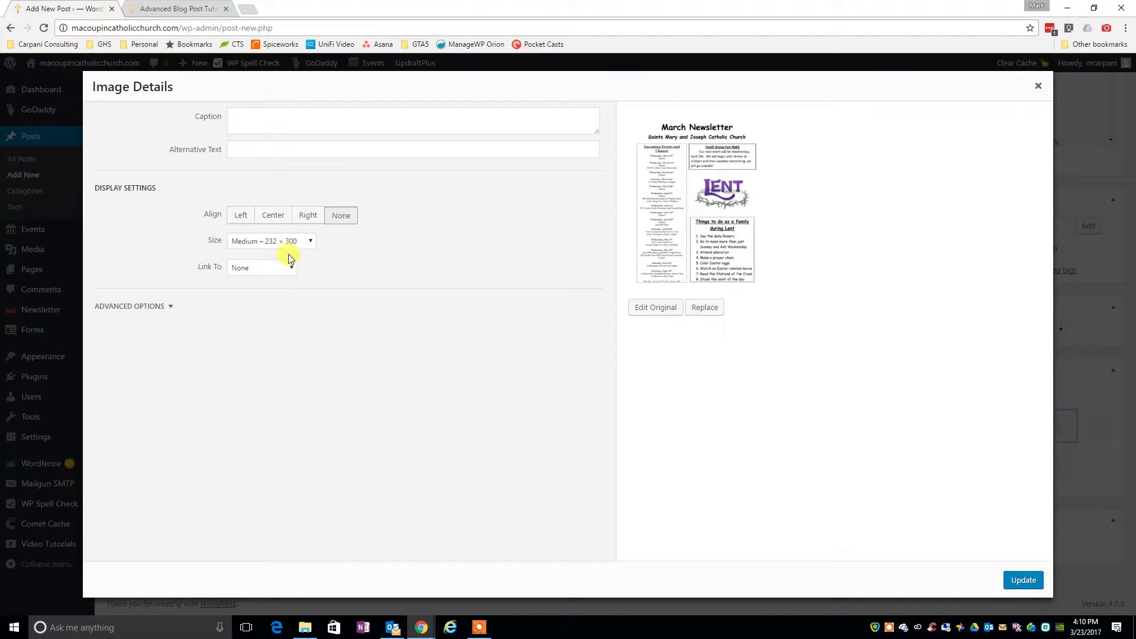
left_click(311, 243)
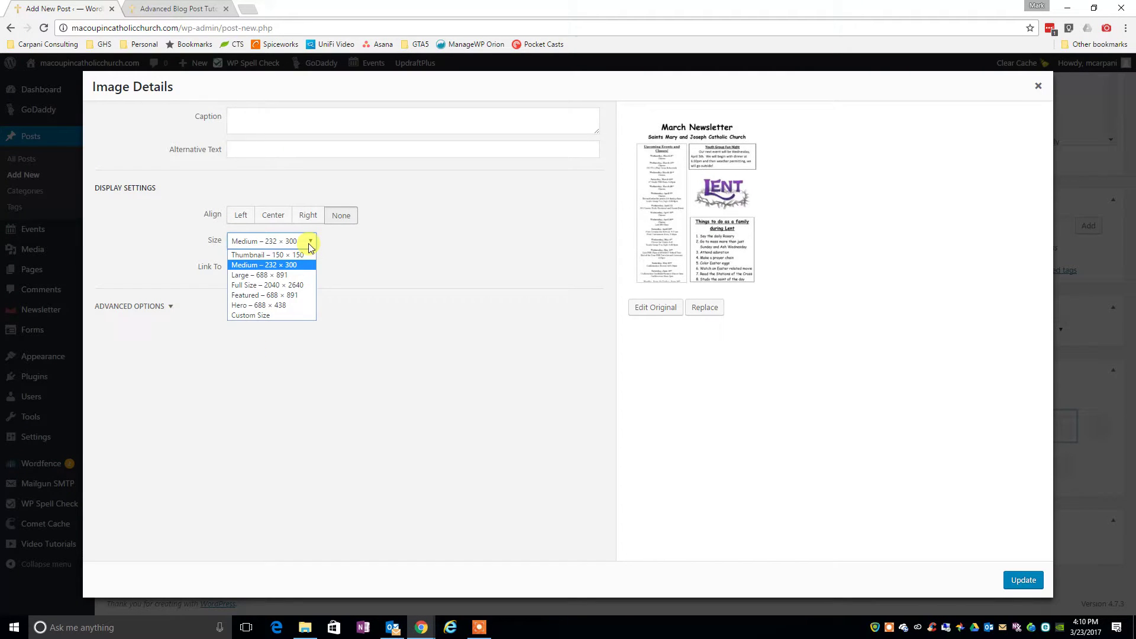
left_click(287, 276)
left_click(1023, 579)
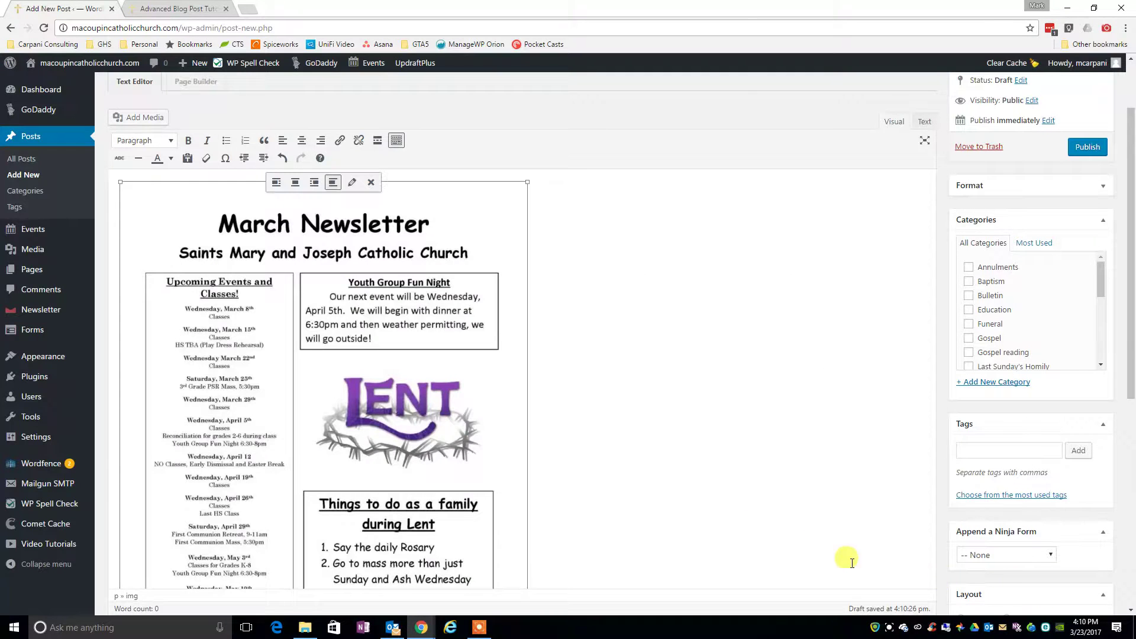
Set the second newsletter page image's size to Large – 688 × 891 and update it
scroll(553, 434, "down", 7)
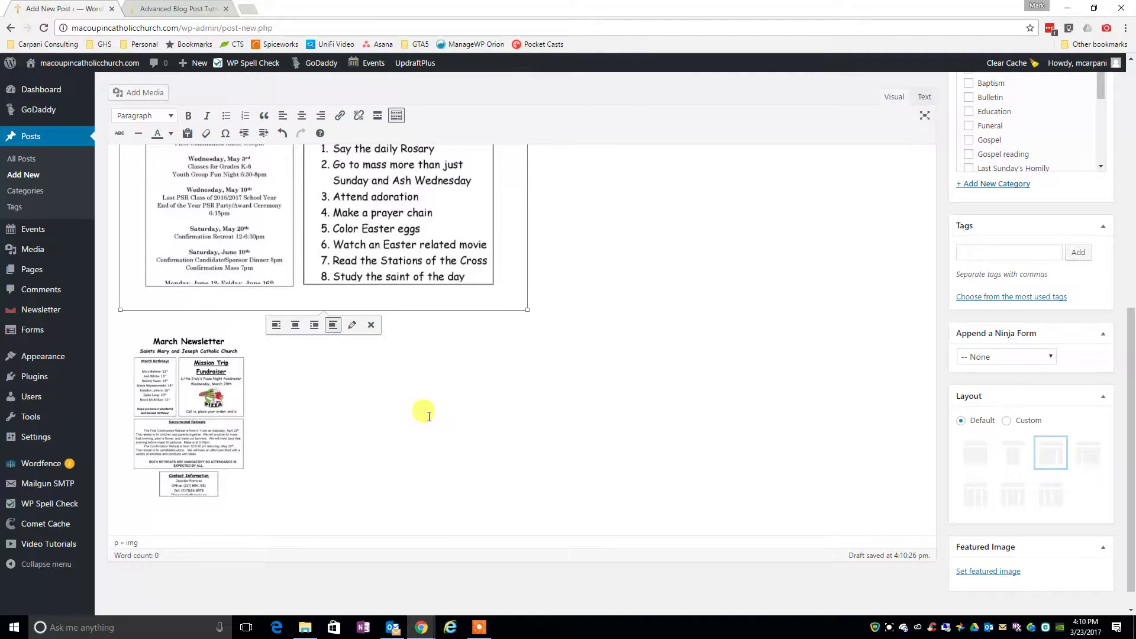
left_click(171, 381)
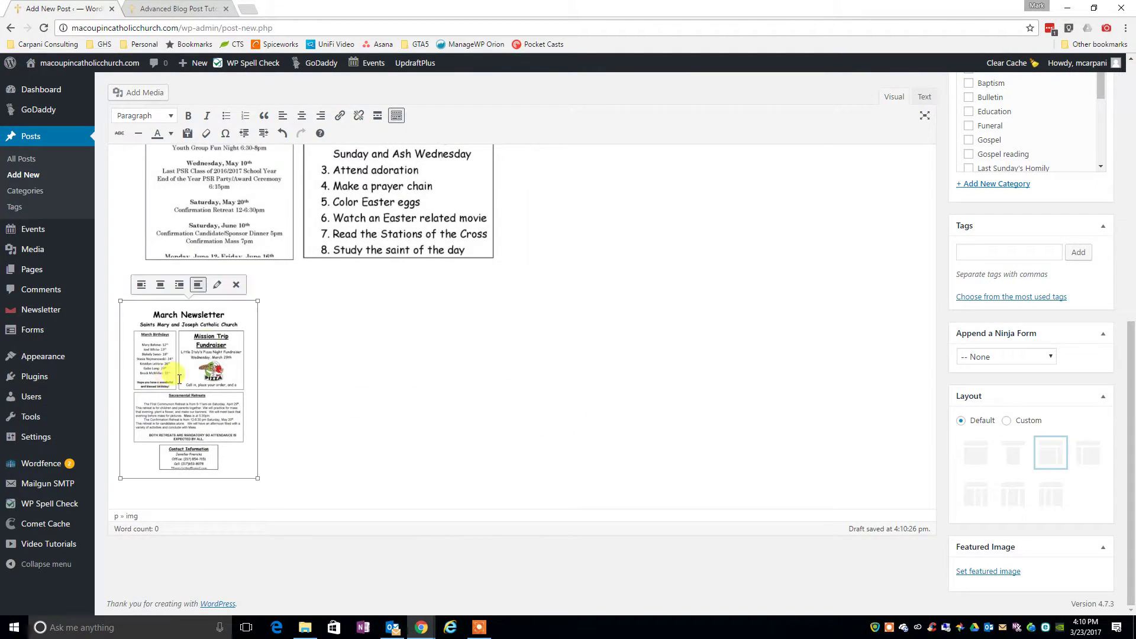
left_click(217, 286)
left_click(286, 239)
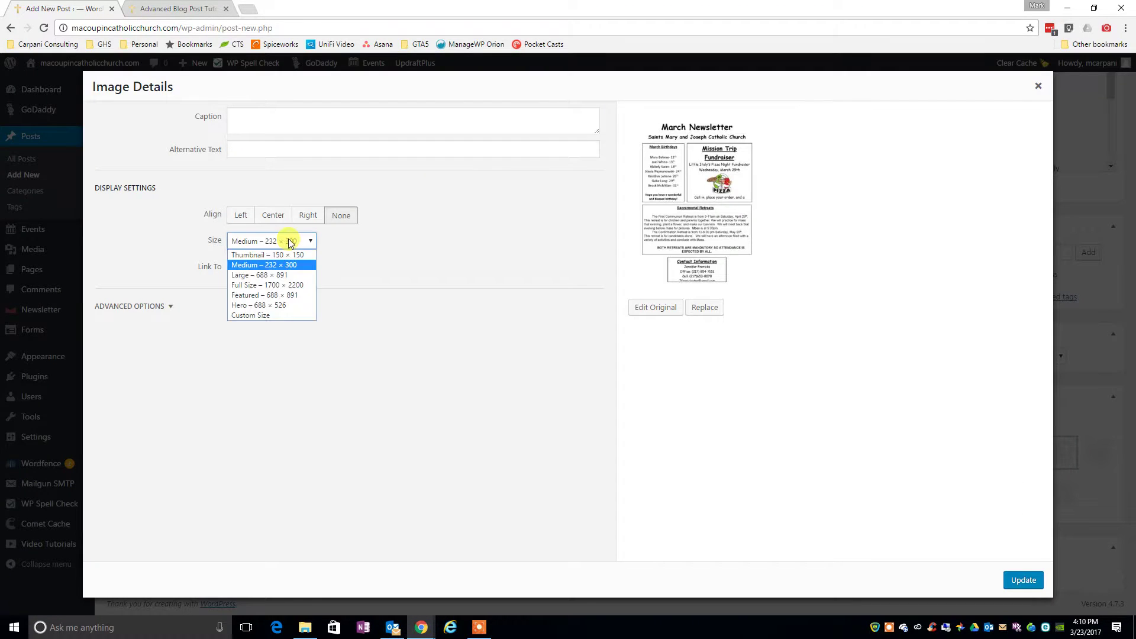
left_click(282, 275)
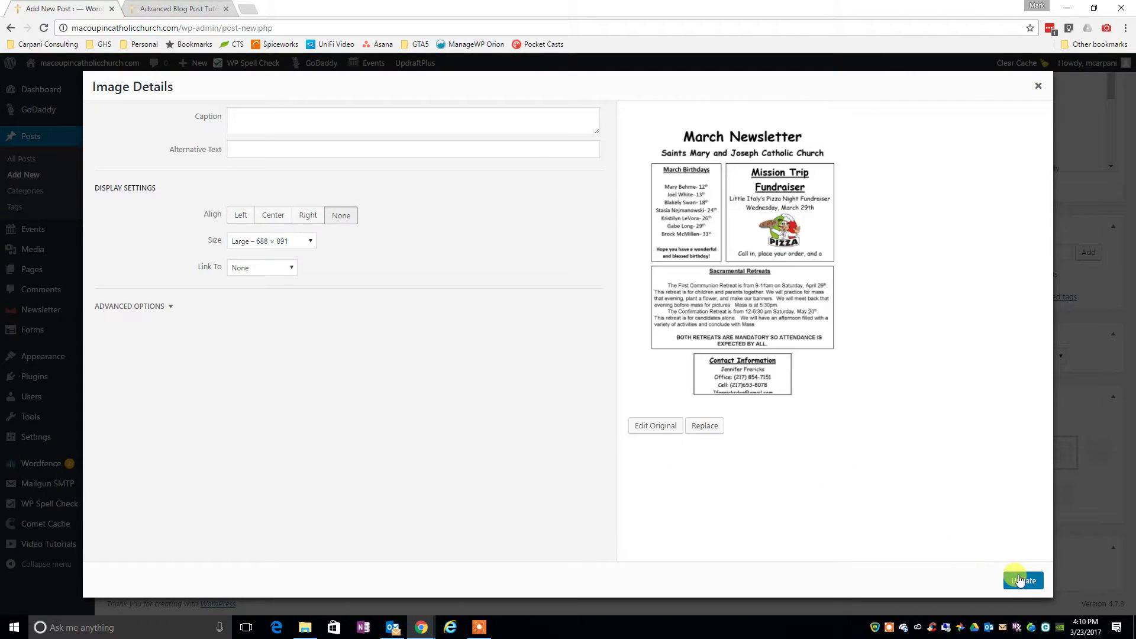
left_click(1019, 581)
scroll(609, 419, "down", 5)
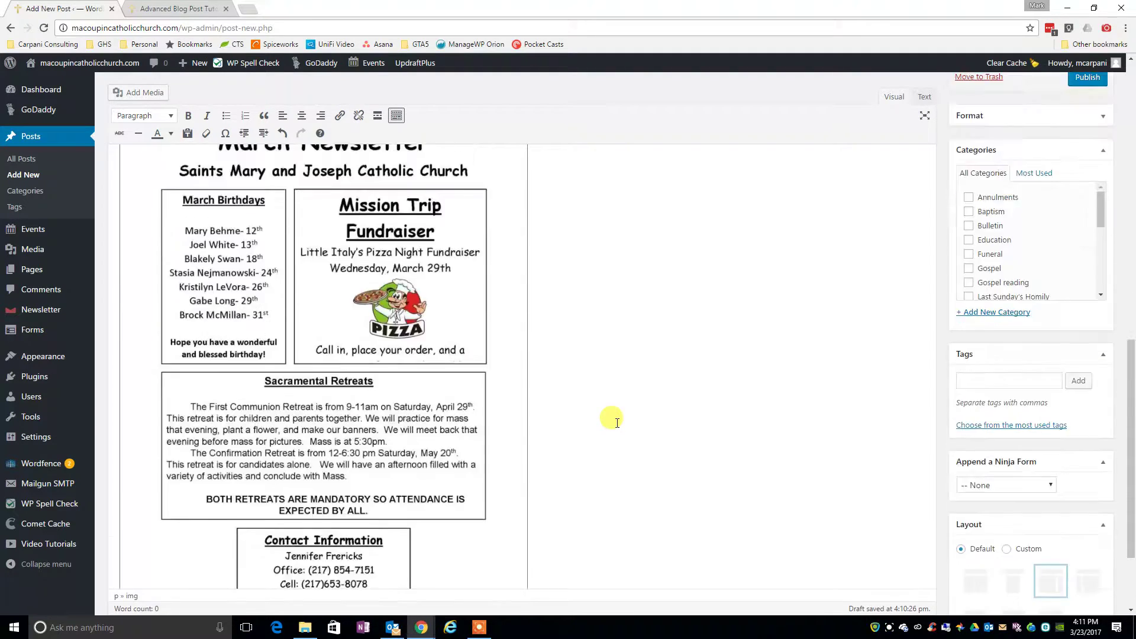
Assign the post to the Newsletter category and look through the remaining categories
scroll(612, 417, "up", 10)
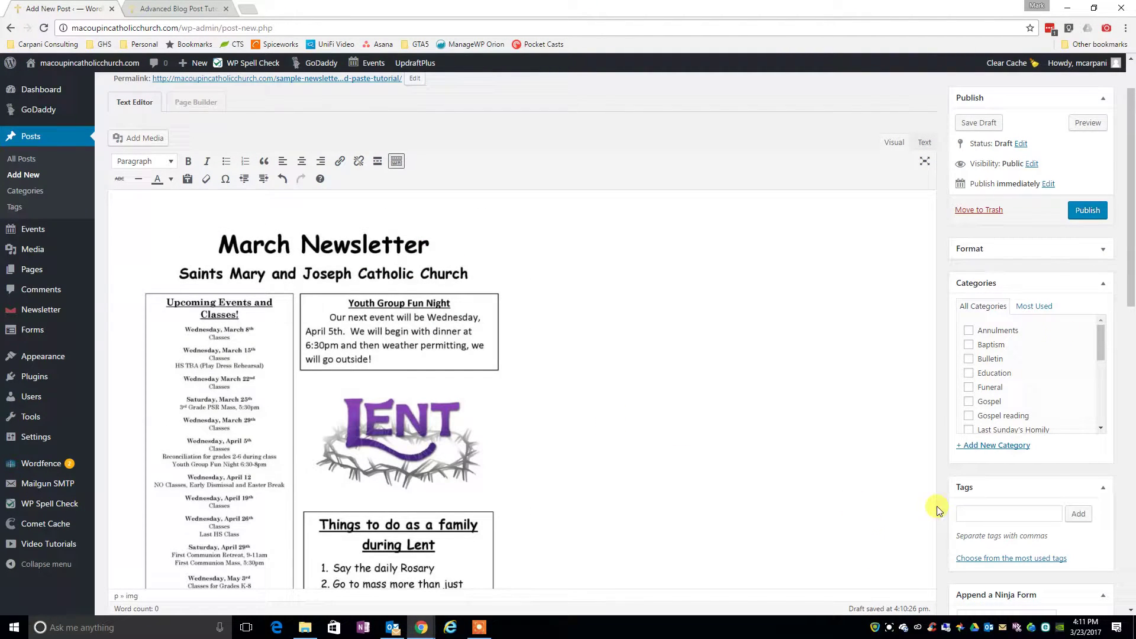
left_click_drag(1100, 336, 1102, 385)
left_click(984, 350)
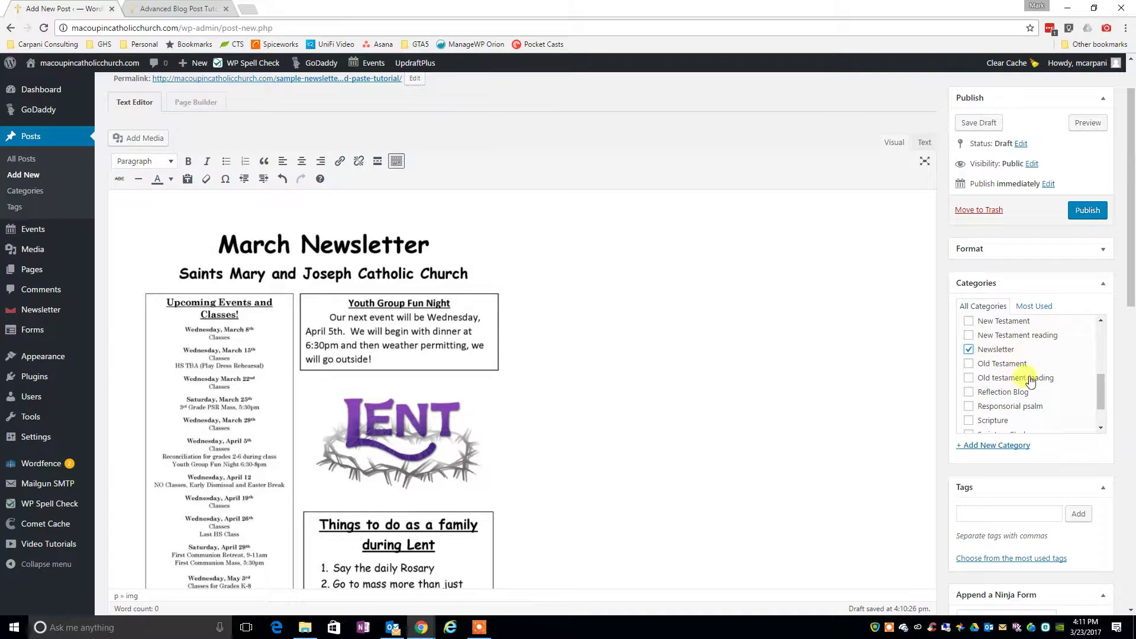
left_click_drag(1101, 391, 1101, 414)
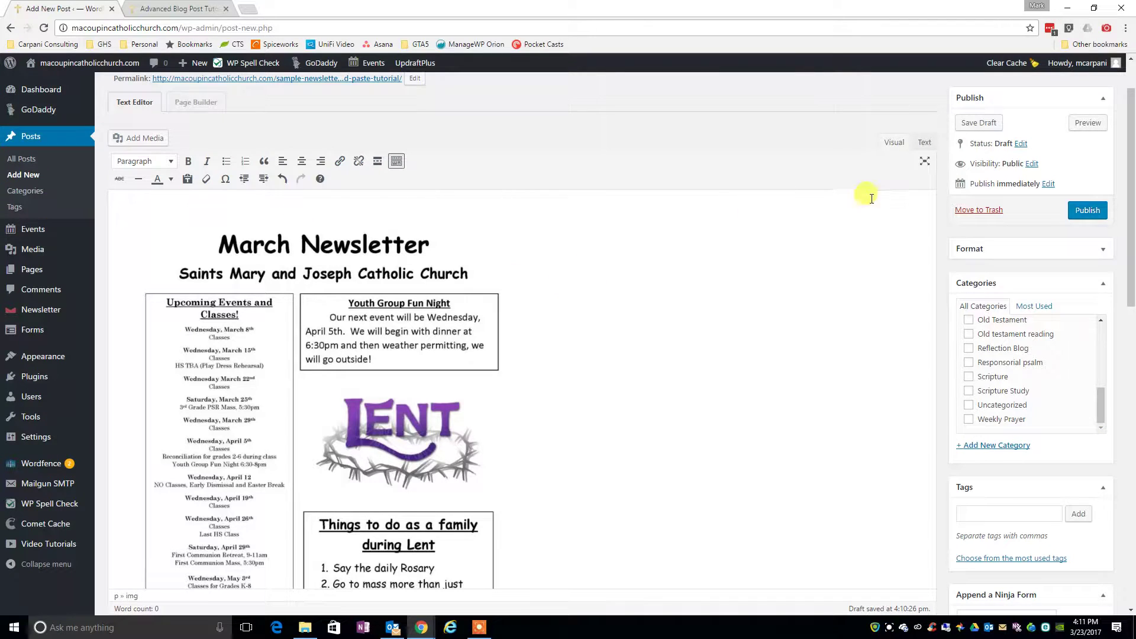
Replace the second newsletter page image with a media file link to the Carlinville Newsletter PDF, uploaded from the Uploads folder
scroll(651, 424, "down", 10)
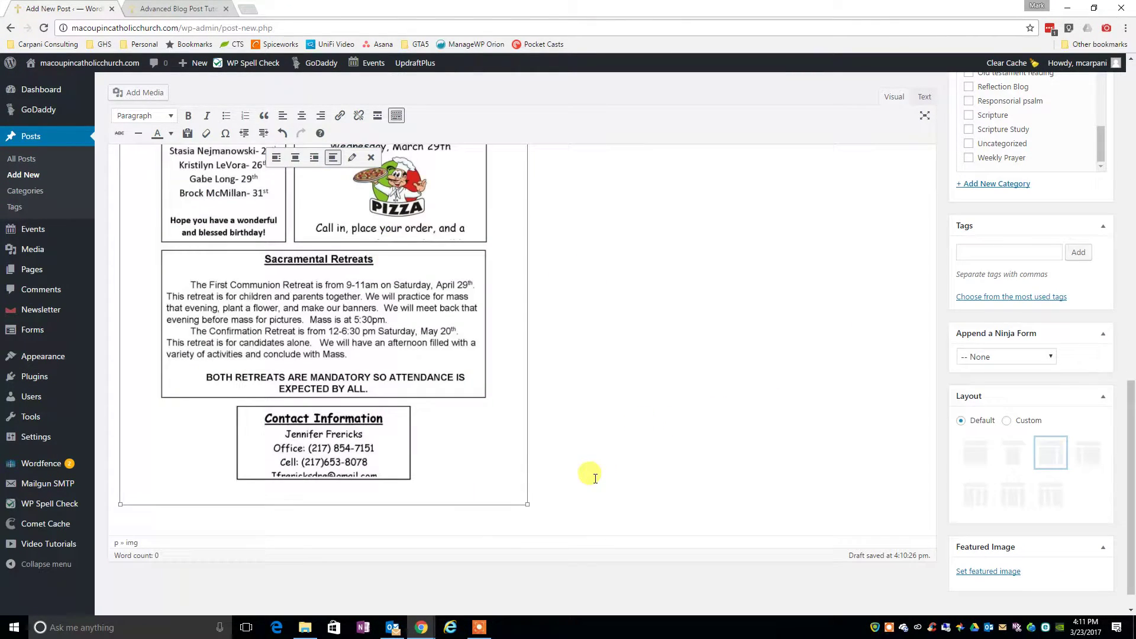
key("Delete")
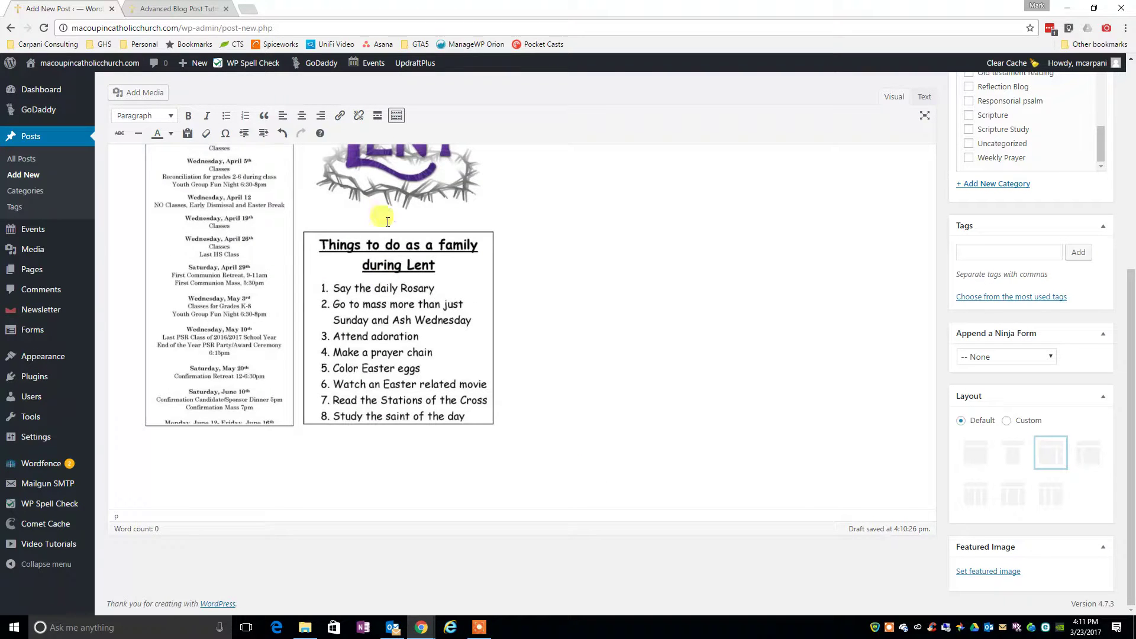
left_click(145, 94)
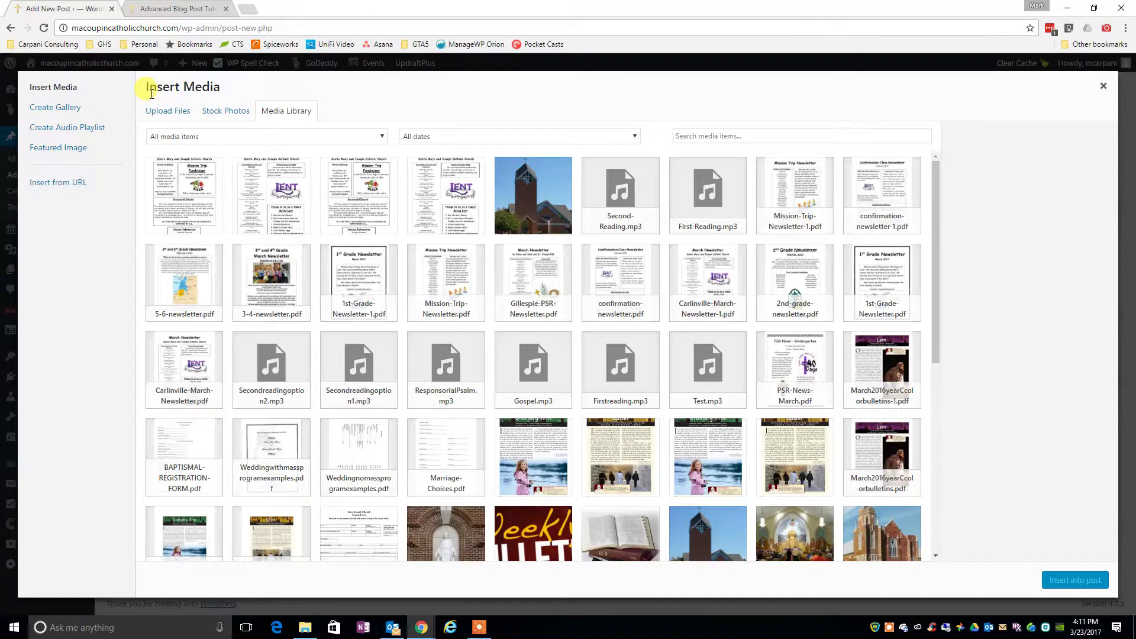
left_click(168, 112)
left_click(633, 318)
left_click(135, 102)
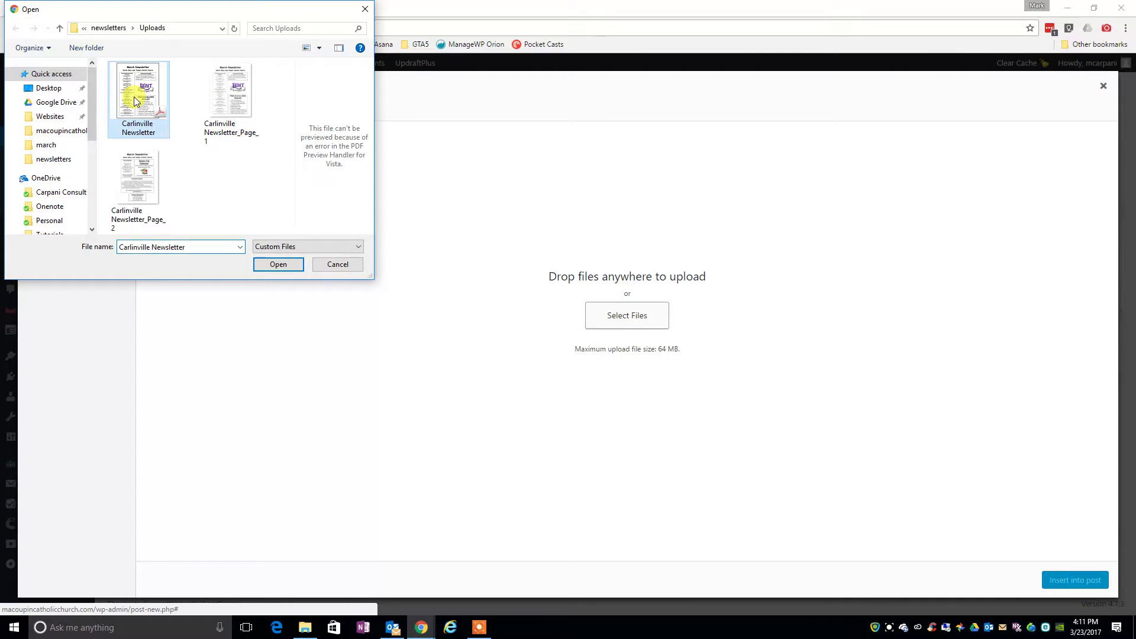
left_click(276, 265)
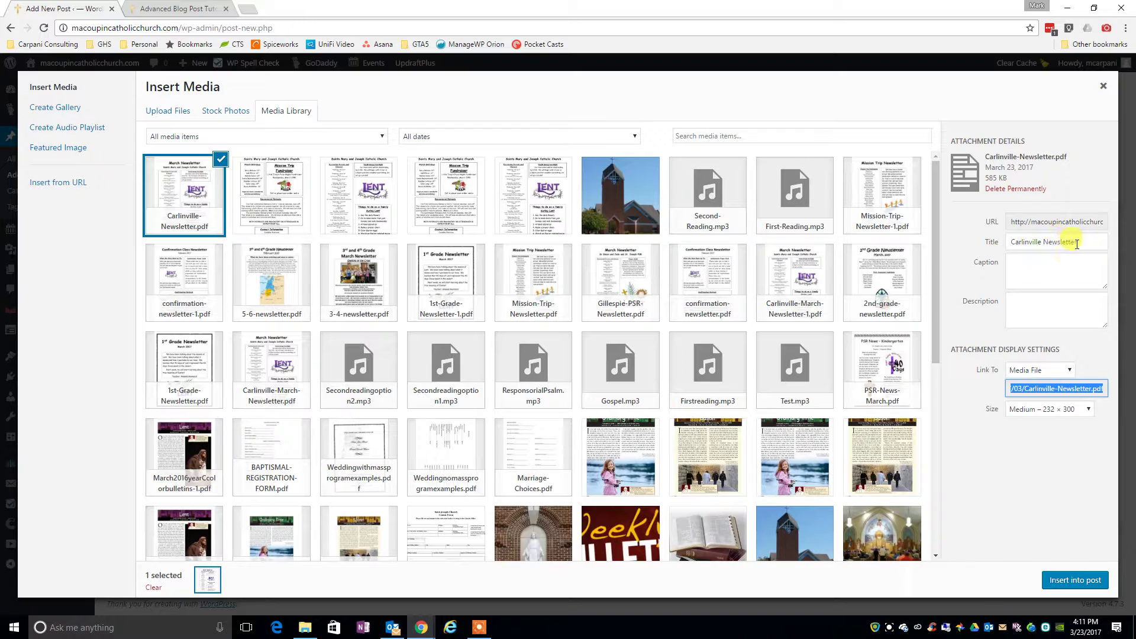
left_click(1076, 579)
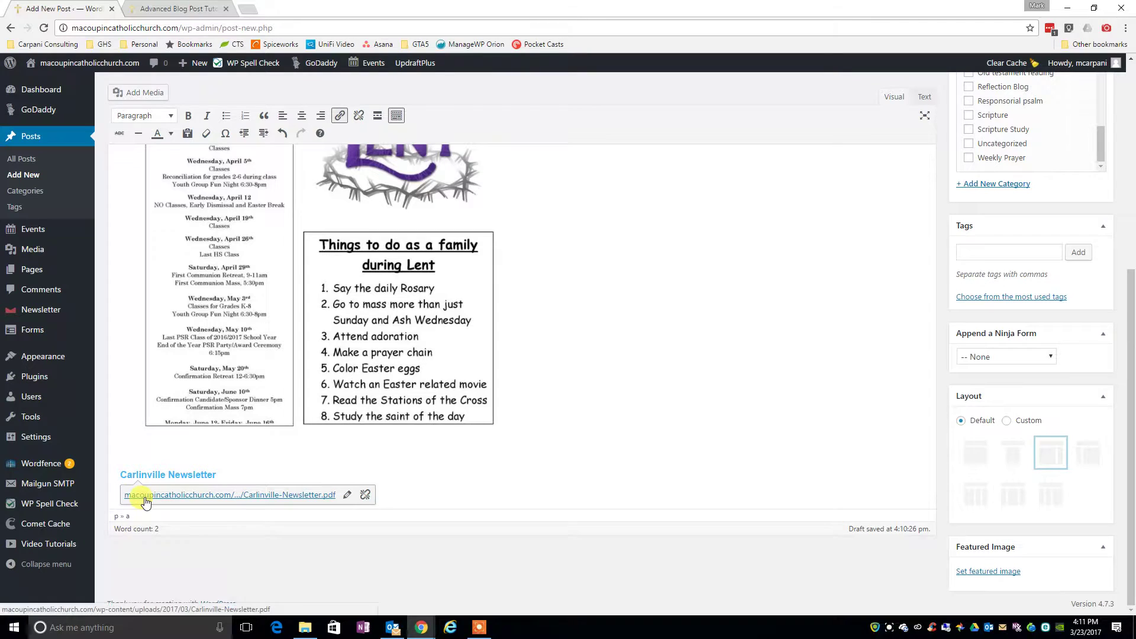
Add the text "(Click here for a printable version)" after the Carlinville Newsletter link and publish the post
left_click(252, 472)
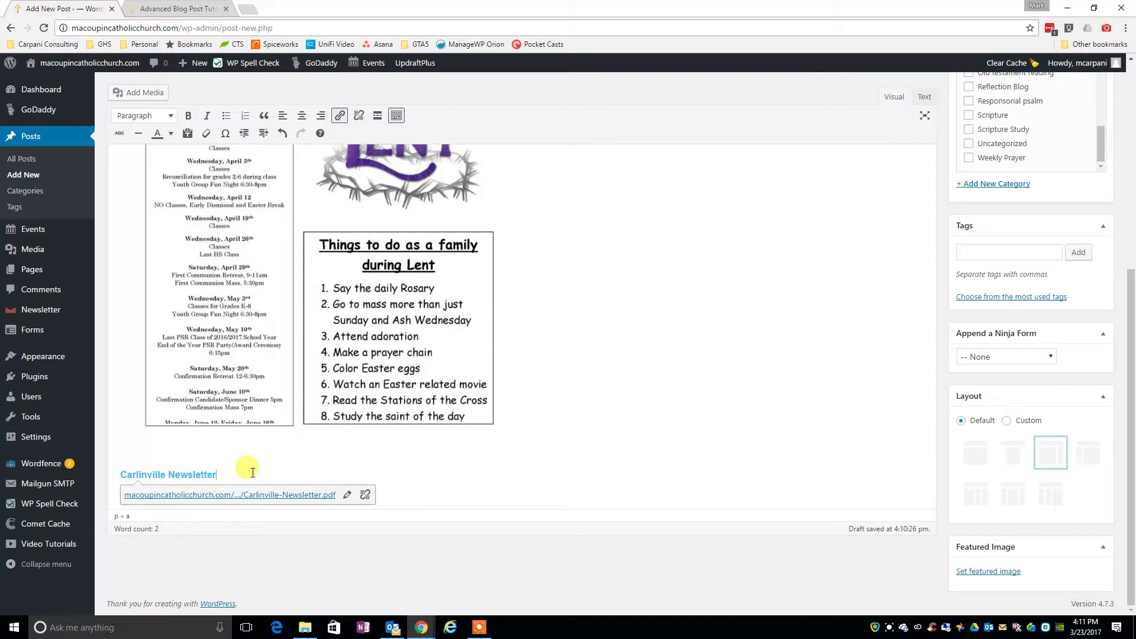
type("(")
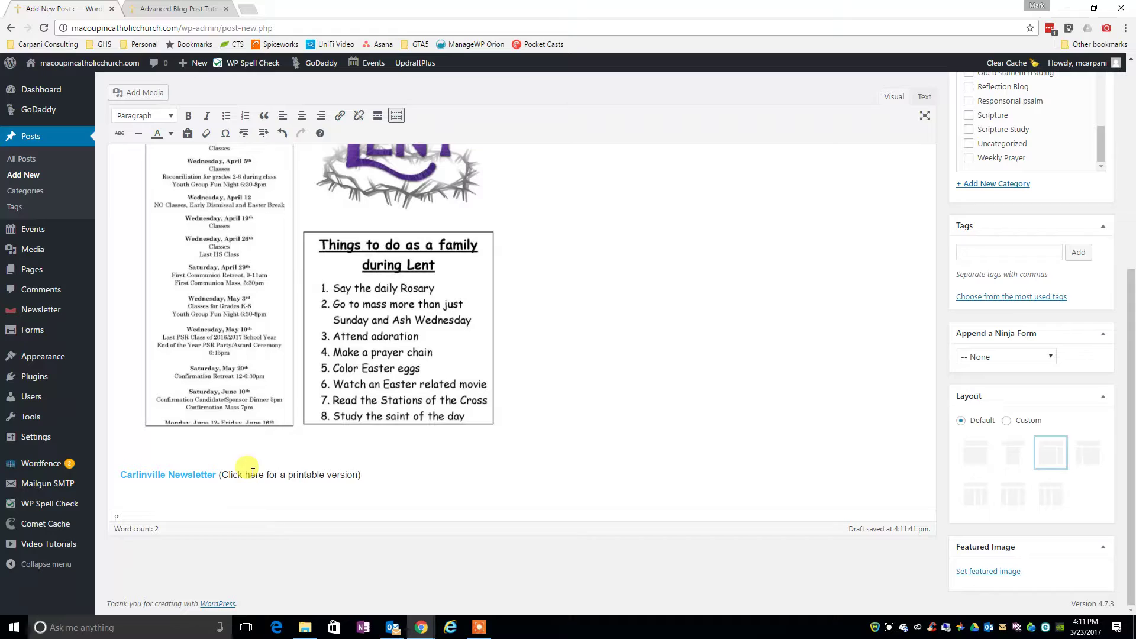
scroll(1053, 178, "up", 3)
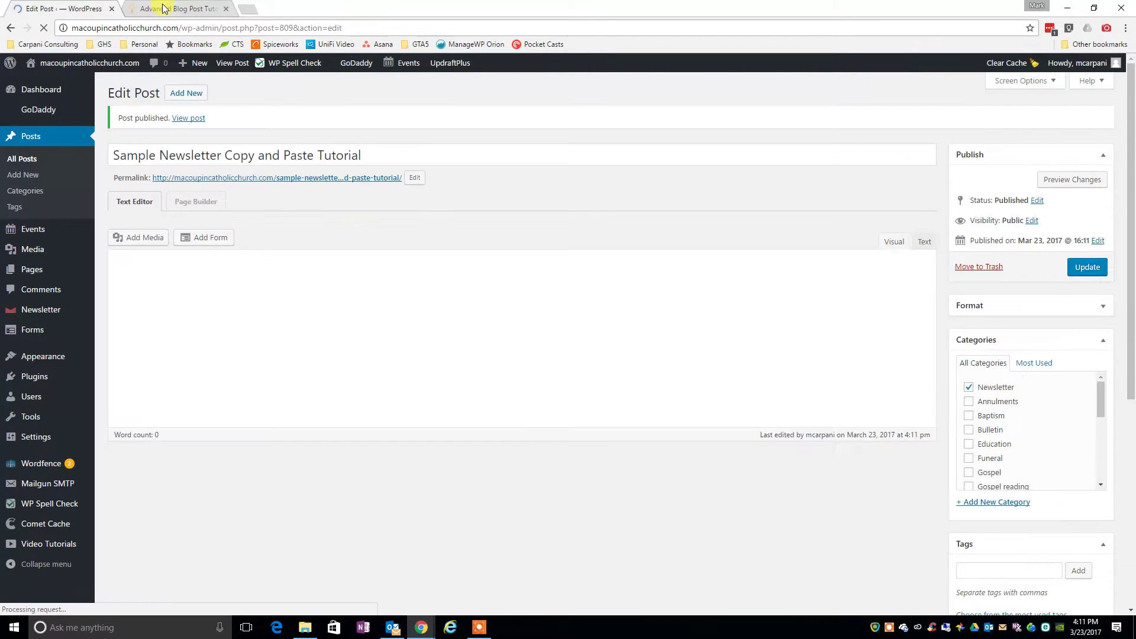
Switch to the live site and open the Sample Newsletter Copy and Paste Tutorial post from its Newsletter page
left_click(167, 11)
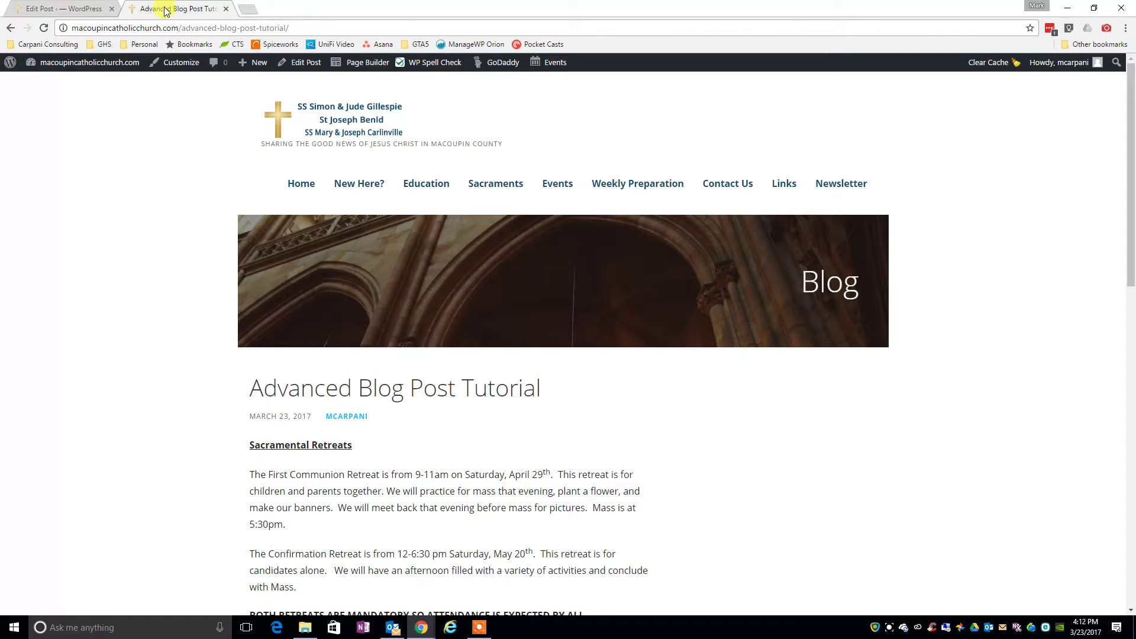
left_click(45, 29)
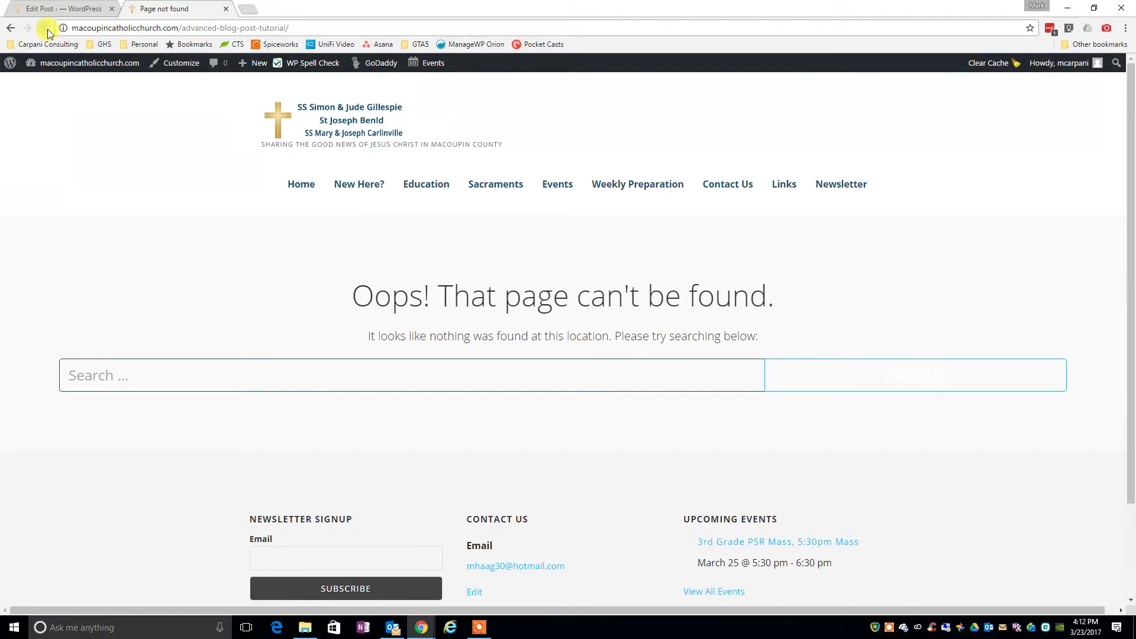
left_click(299, 182)
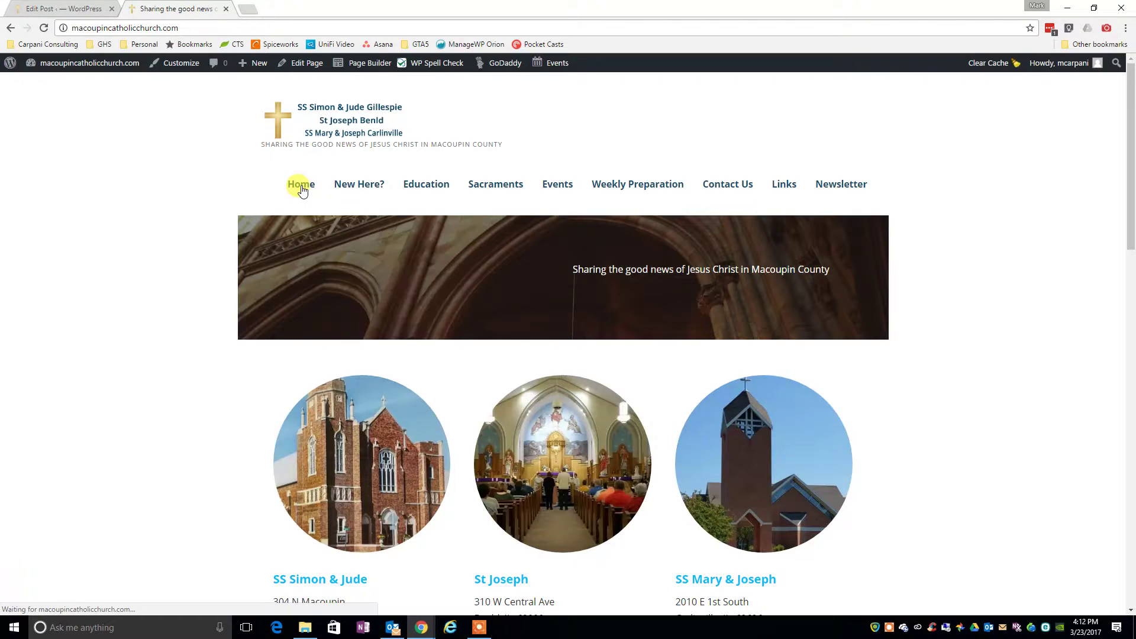
left_click(840, 186)
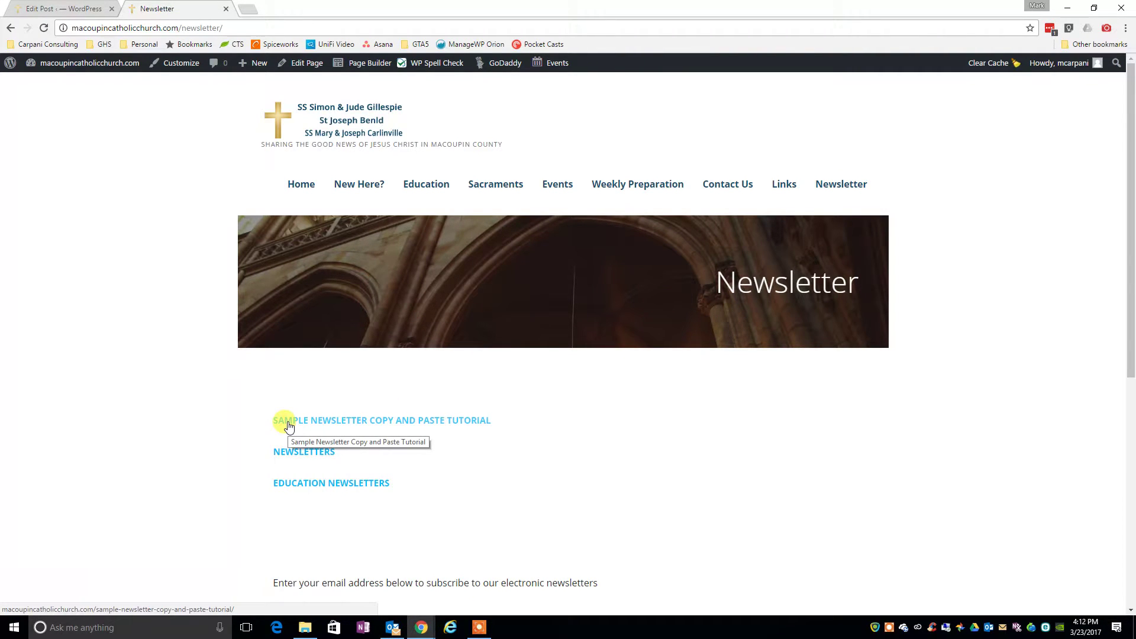
left_click(370, 420)
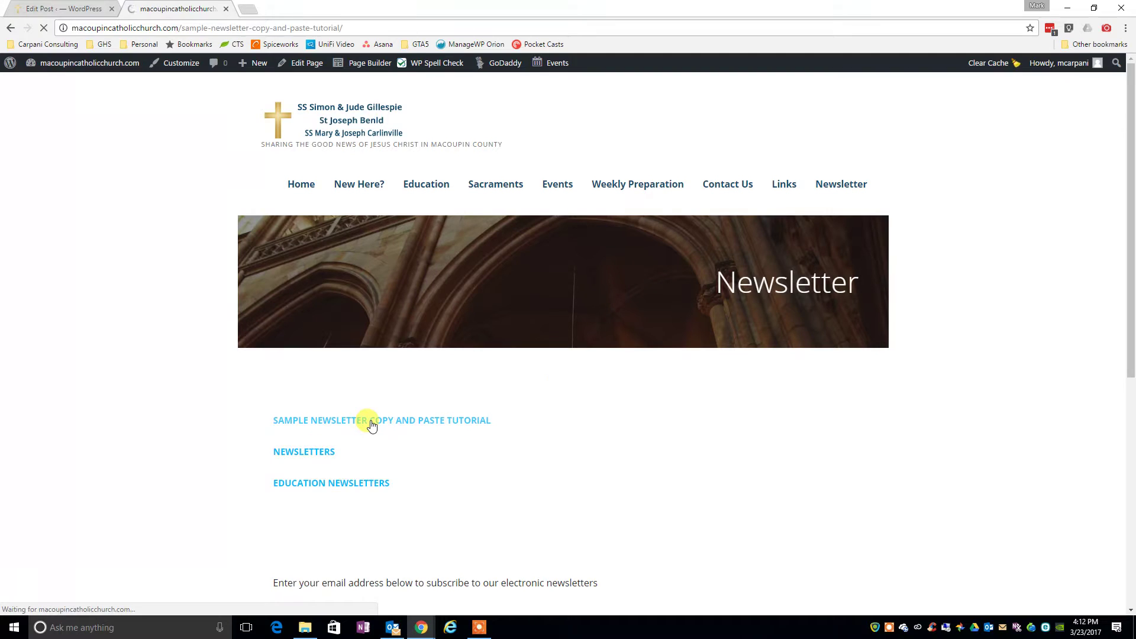
Review the published post from its title down to the printable newsletter link and category
scroll(370, 420, "down", 6)
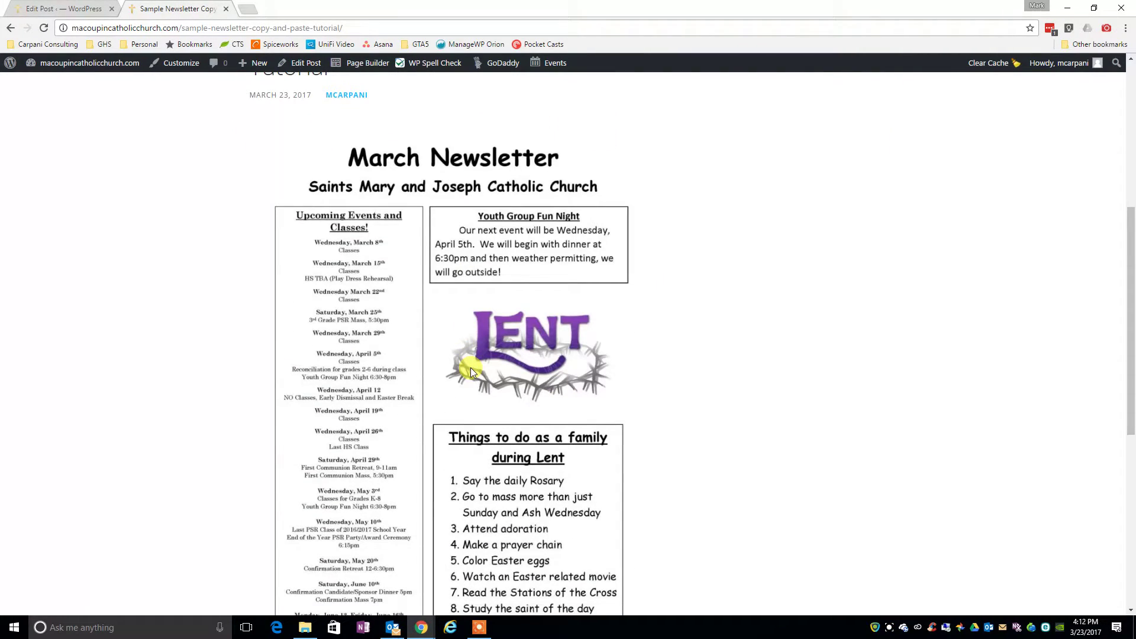
scroll(510, 249, "down", 2)
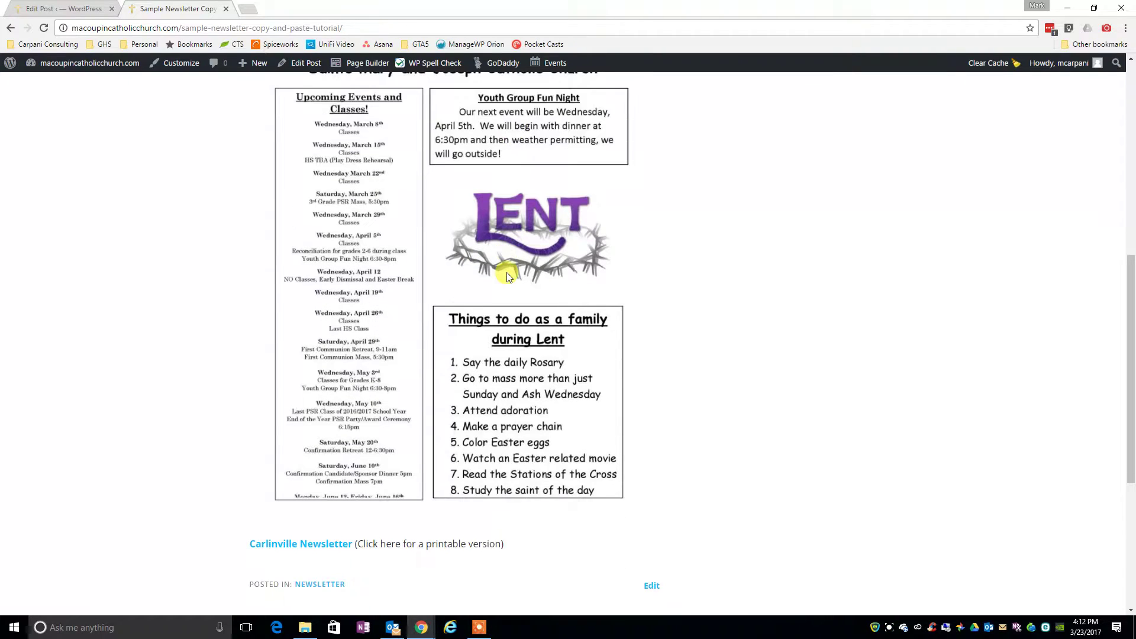
scroll(431, 284, "down", 4)
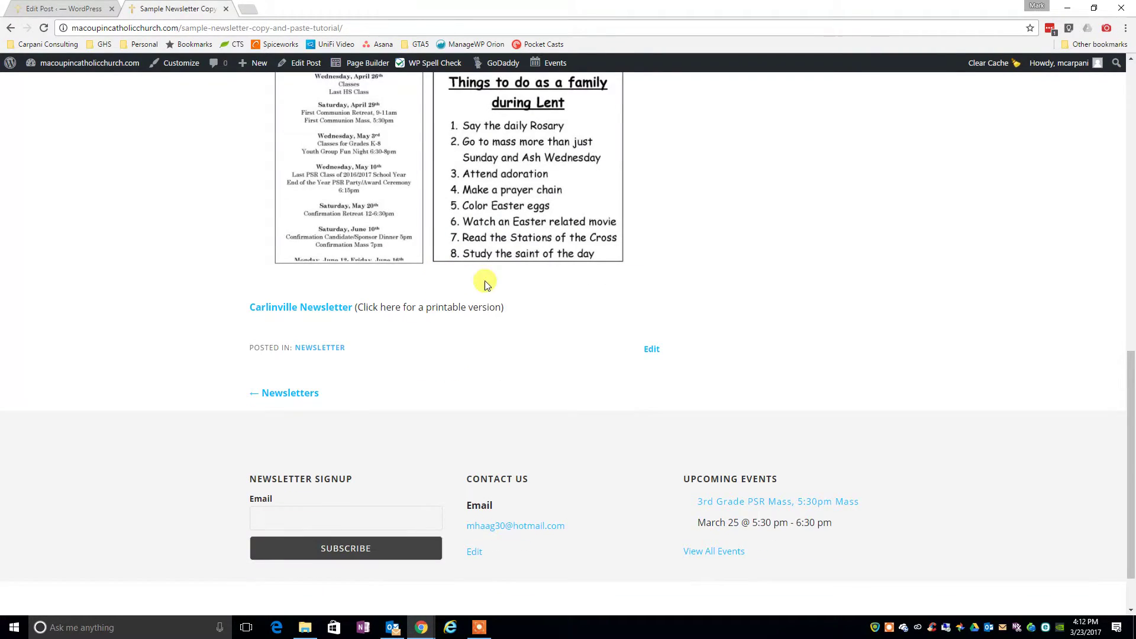
scroll(467, 319, "up", 4)
scroll(483, 320, "up", 6)
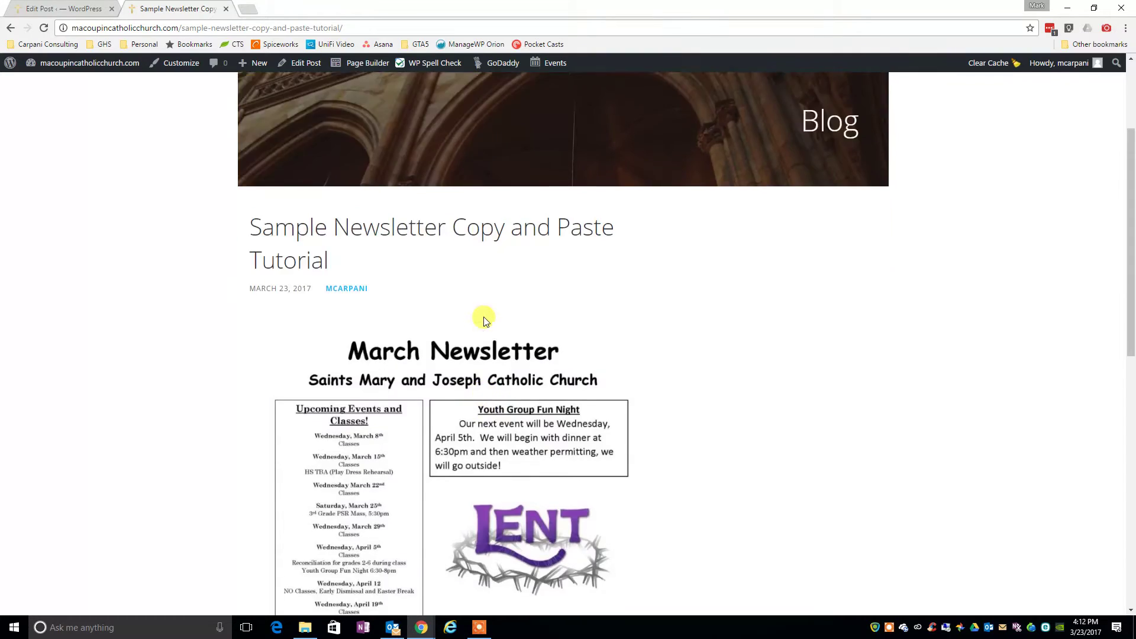
scroll(368, 365, "down", 10)
scroll(569, 355, "down", 1)
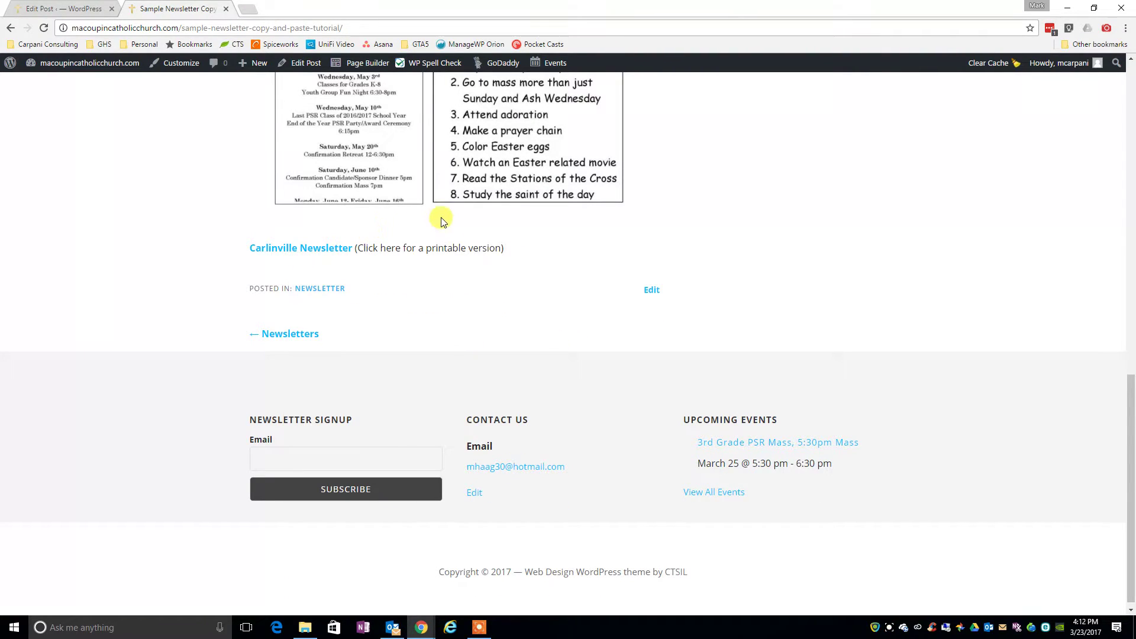
scroll(420, 241, "up", 5)
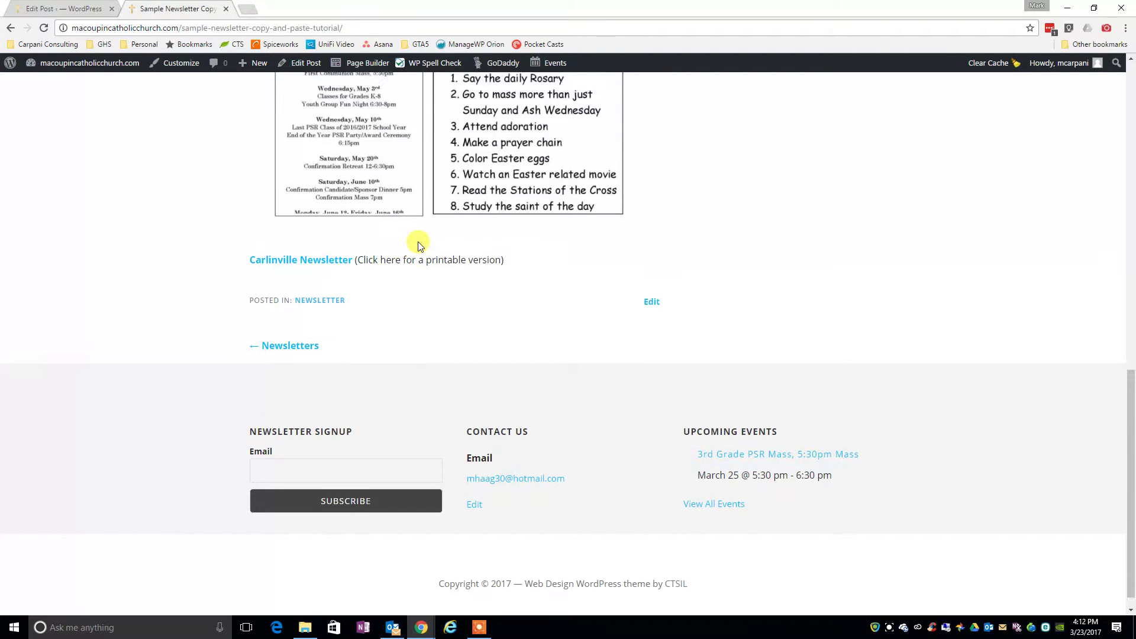
scroll(414, 237, "up", 8)
scroll(408, 337, "down", 4)
scroll(426, 372, "down", 9)
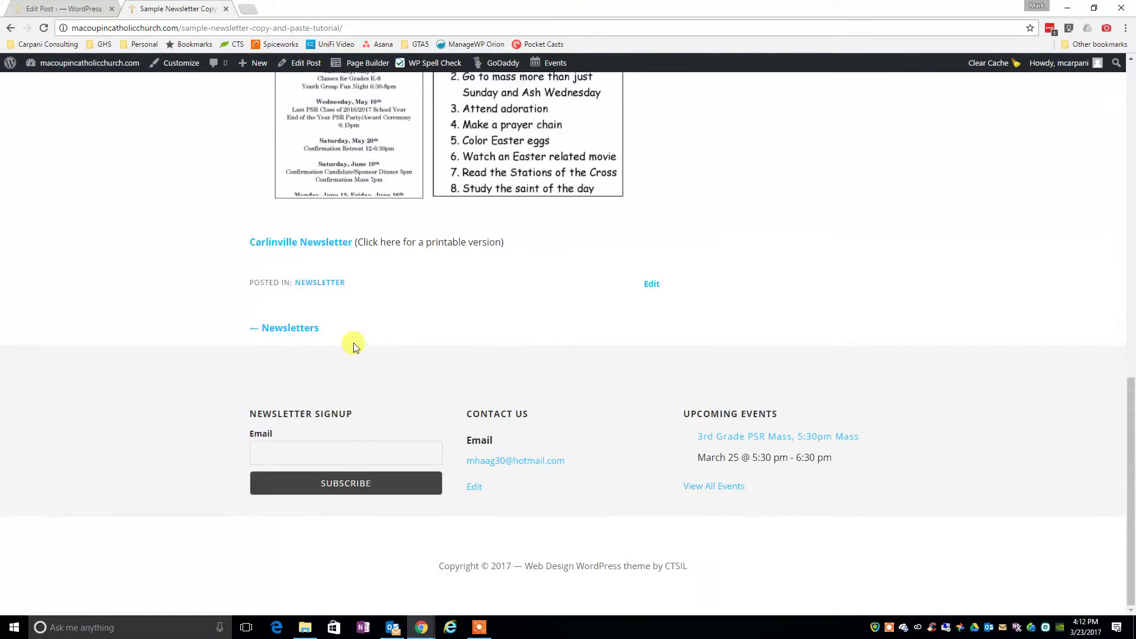
Open the Carlinville Newsletter PDF link, look through both pages and return to the post
left_click(303, 244)
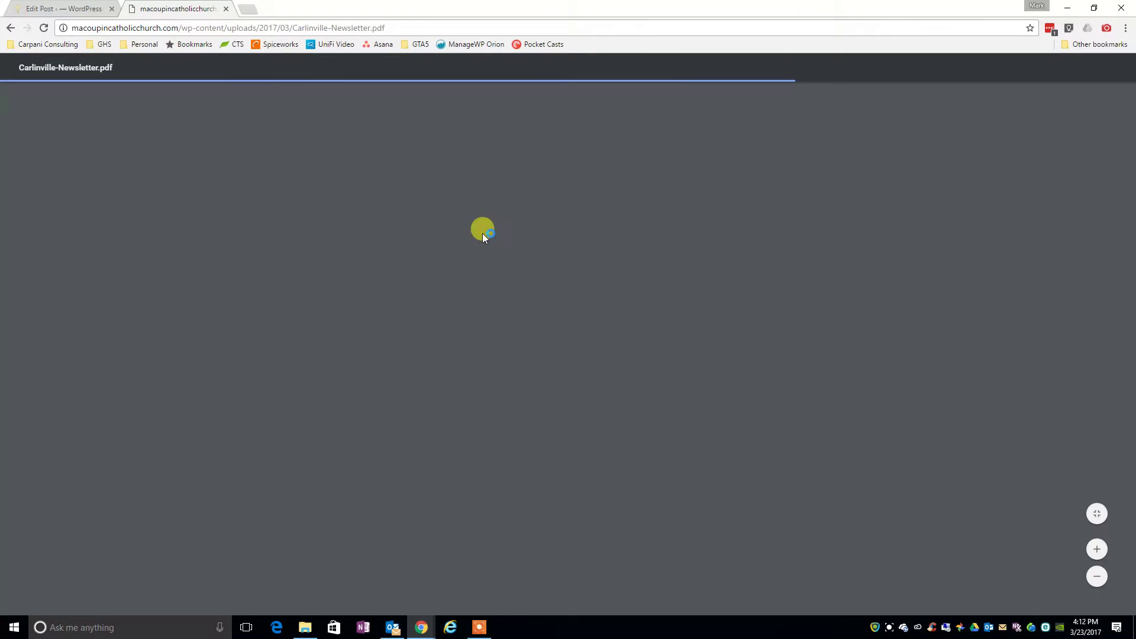
scroll(593, 284, "down", 10)
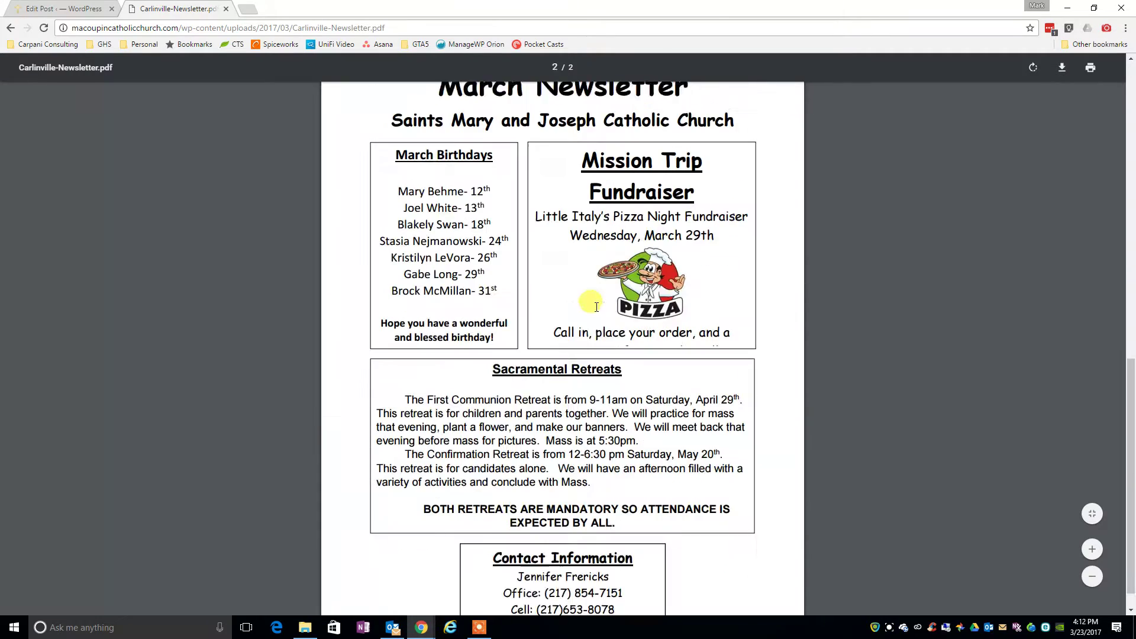
scroll(596, 316, "up", 15)
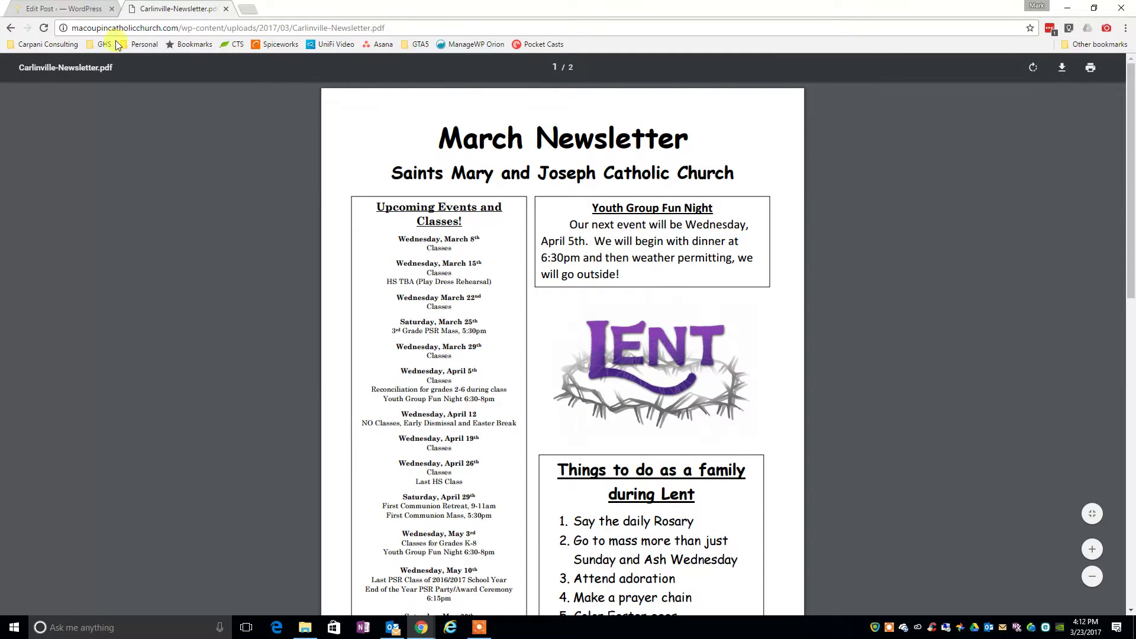
left_click(9, 30)
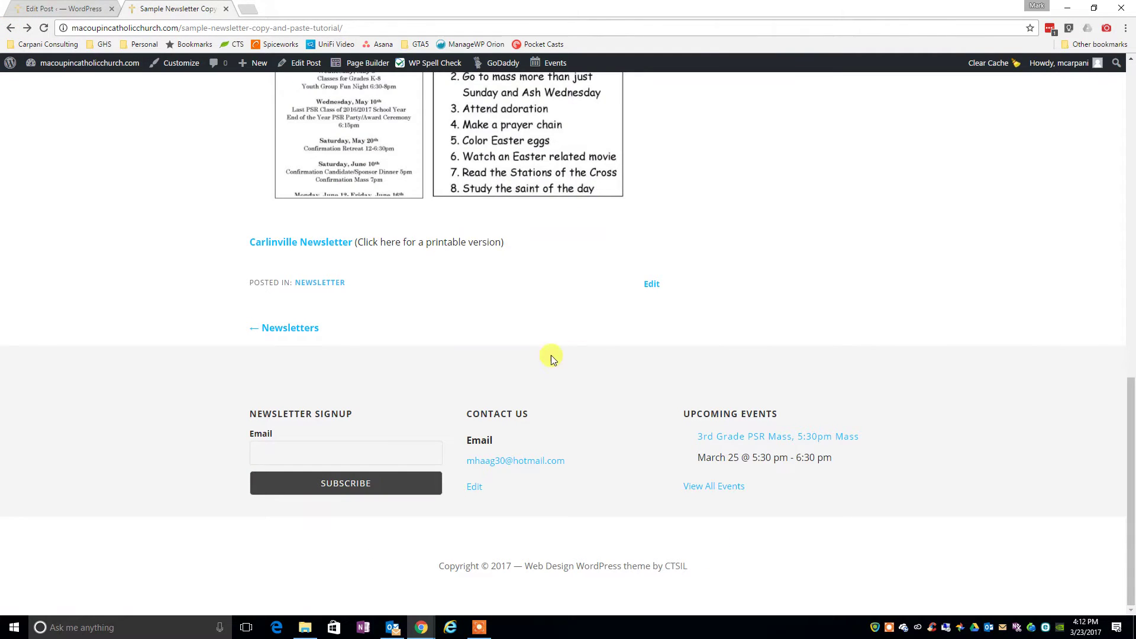
Check which newsletter page images the published post contains above the Carlinville Newsletter link
scroll(551, 355, "up", 3)
scroll(481, 184, "up", 7)
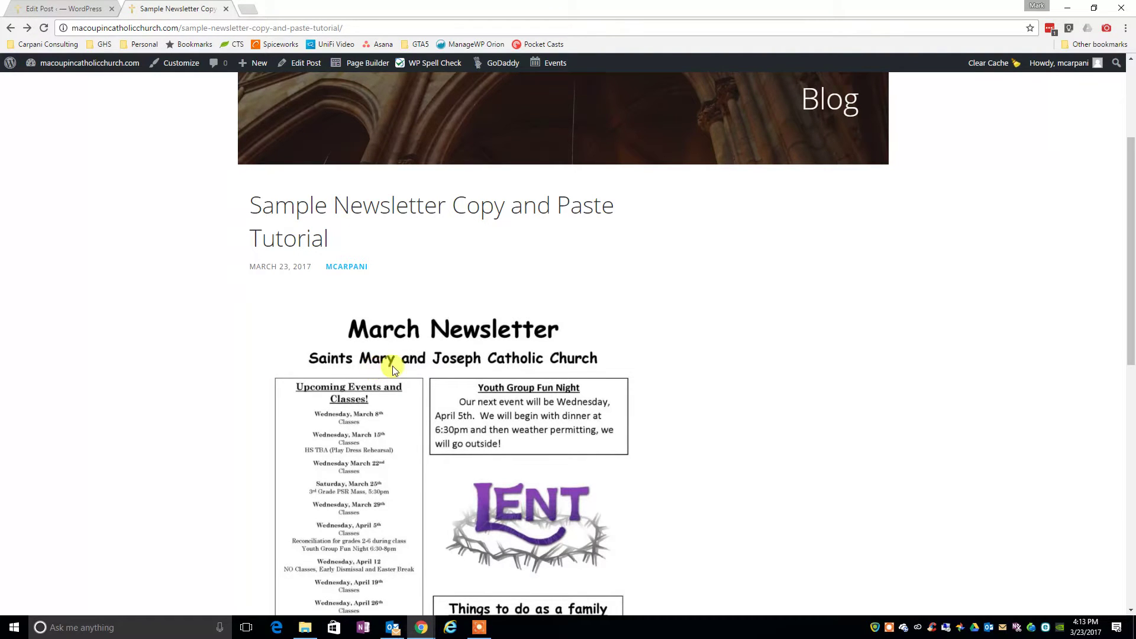
scroll(370, 364, "down", 3)
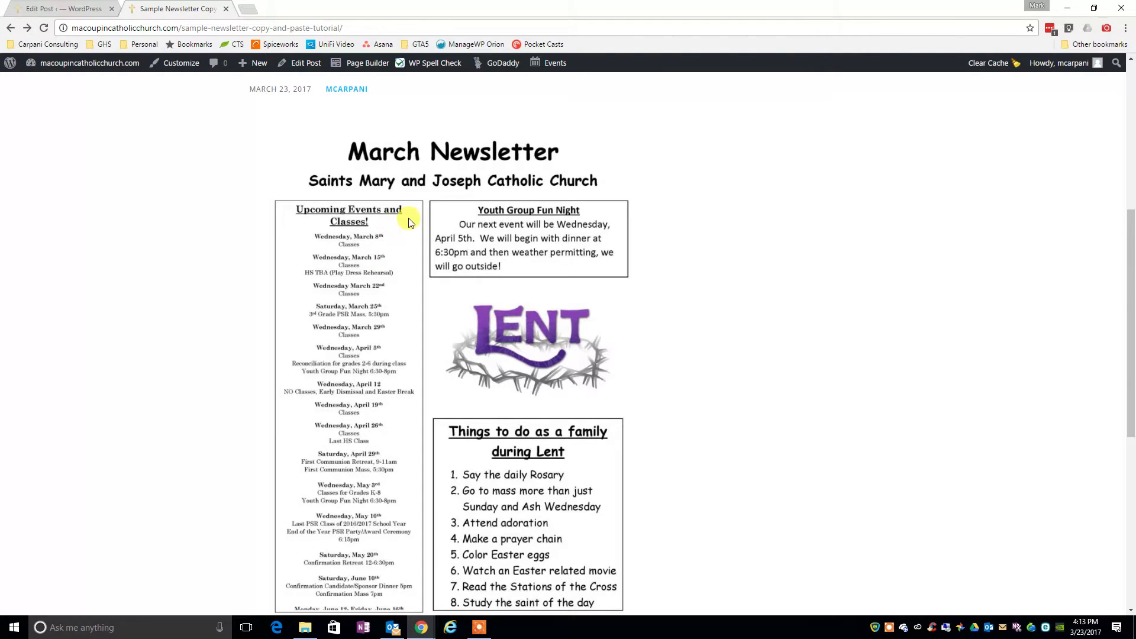
scroll(481, 291, "down", 5)
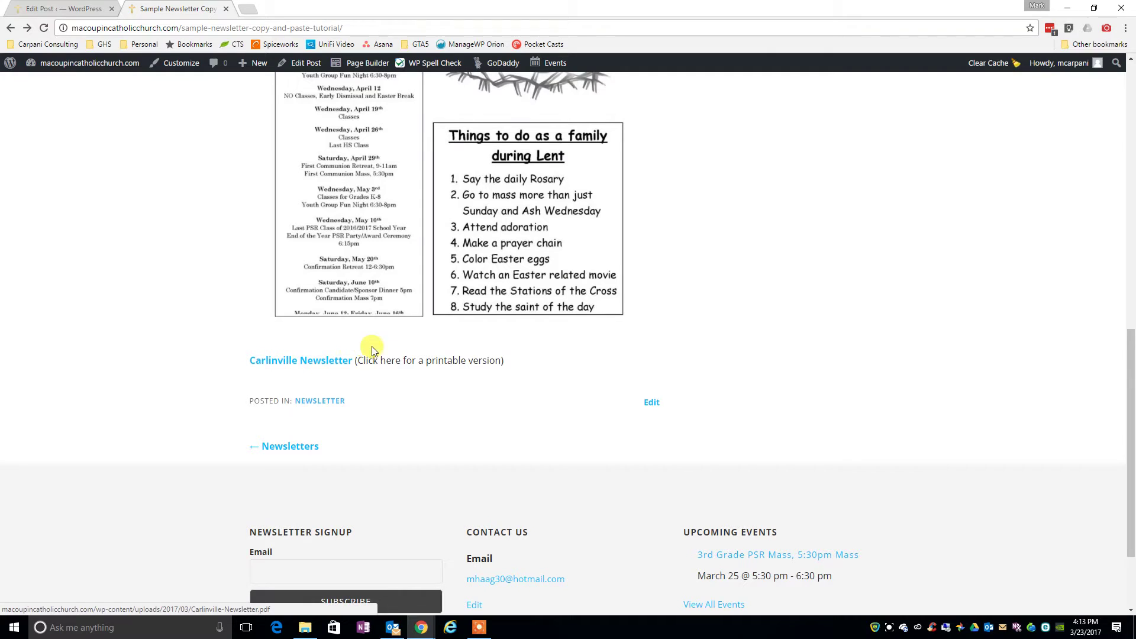
scroll(409, 383, "up", 5)
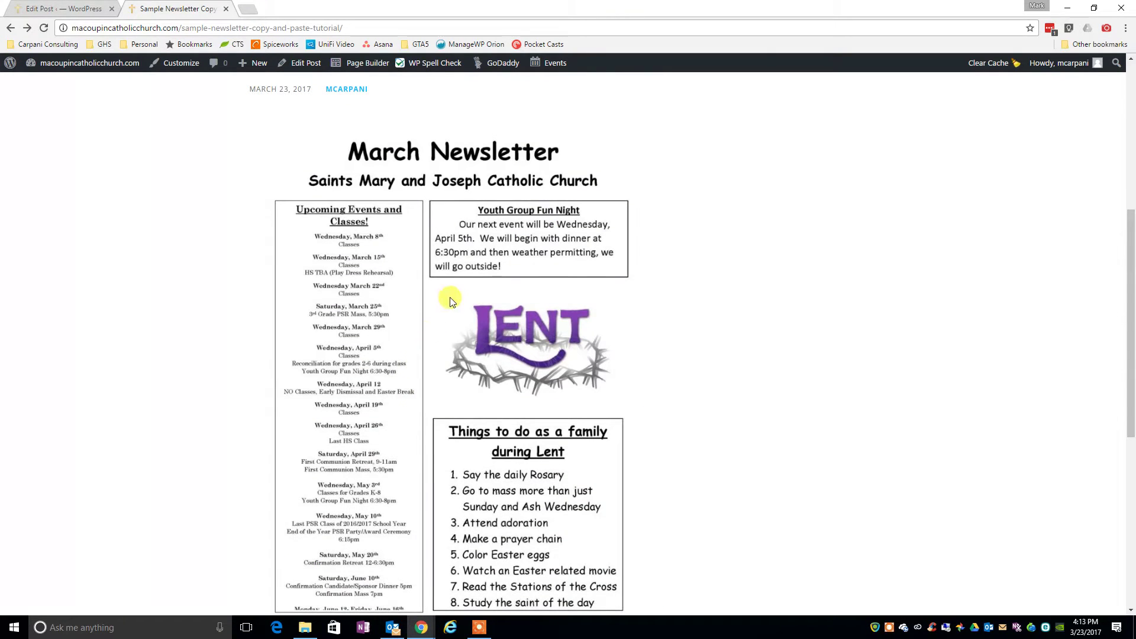
scroll(410, 207, "down", 1)
scroll(368, 464, "down", 6)
scroll(367, 399, "up", 5)
scroll(234, 173, "up", 5)
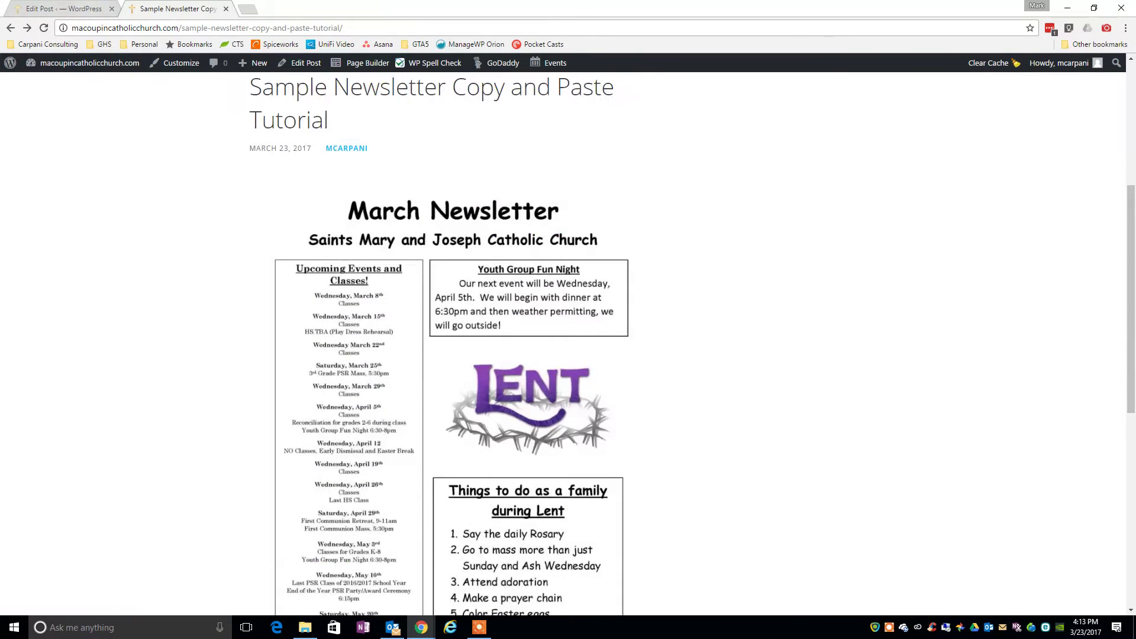
Return to the post editor and add a blank line between the newsletter page image and the Carlinville Newsletter link
key("ctrl+Page_Up")
scroll(547, 375, "down", 3)
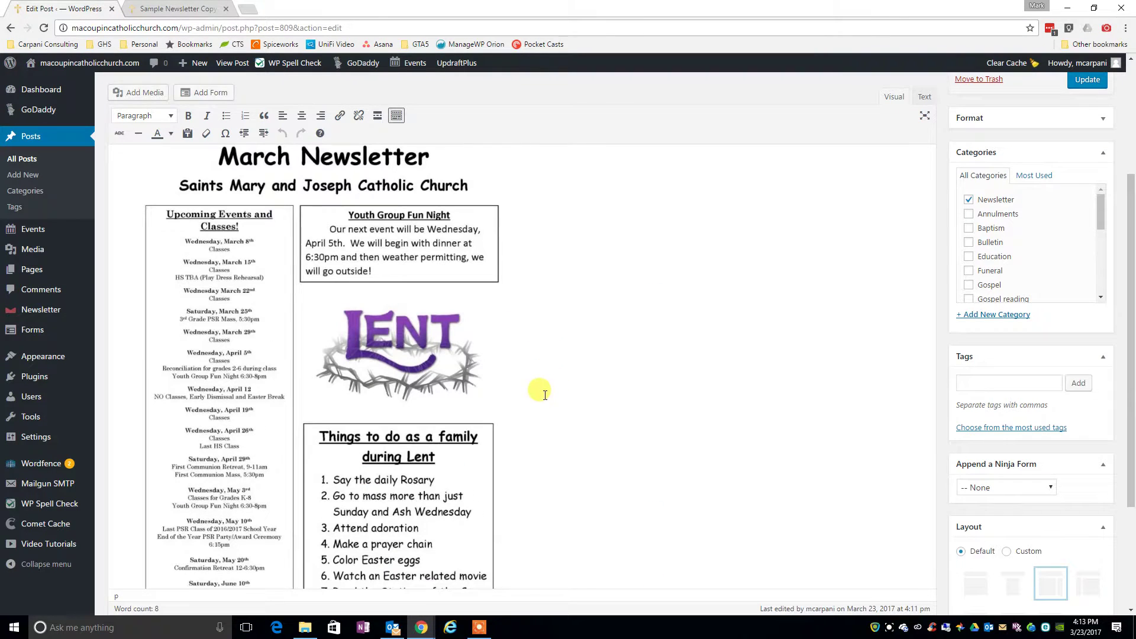
key("ctrl+k")
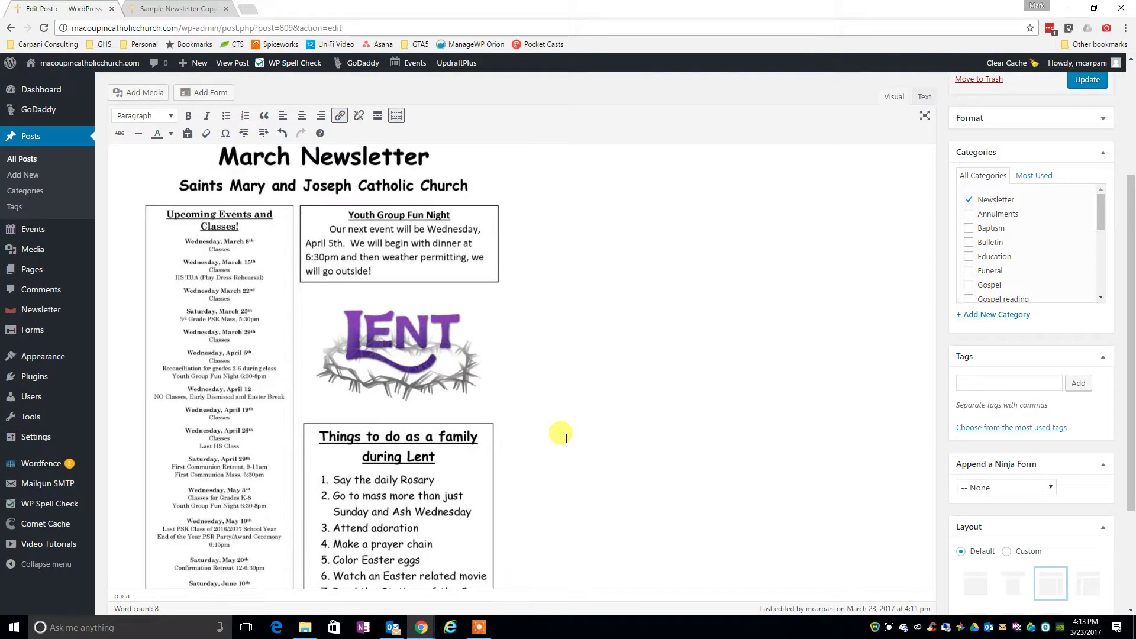
scroll(562, 435, "down", 3)
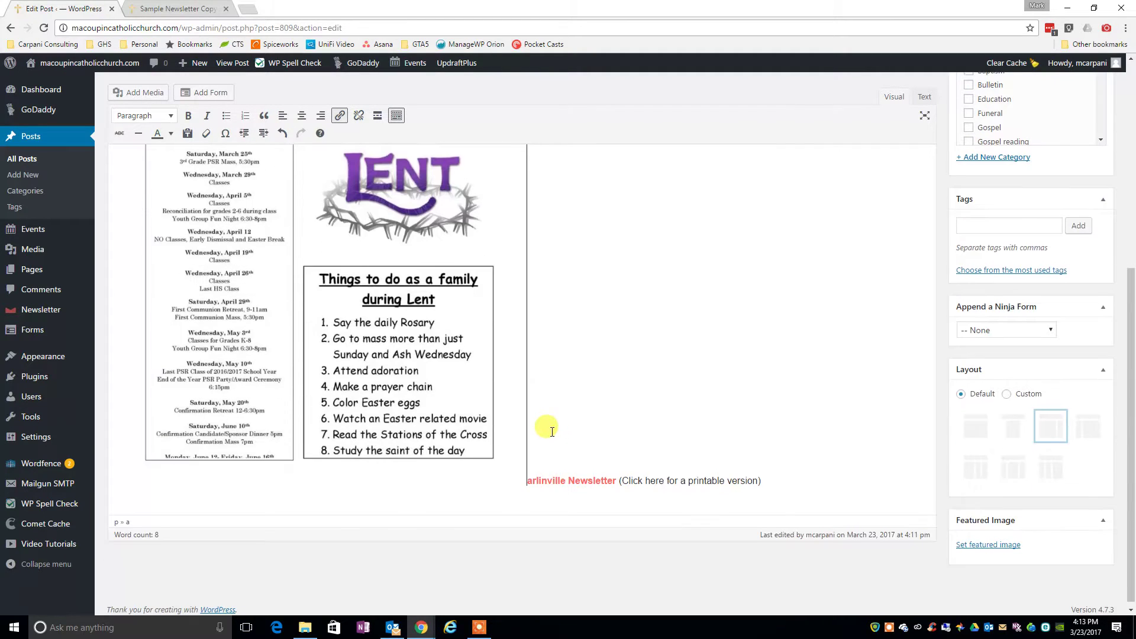
key("ctrl+z")
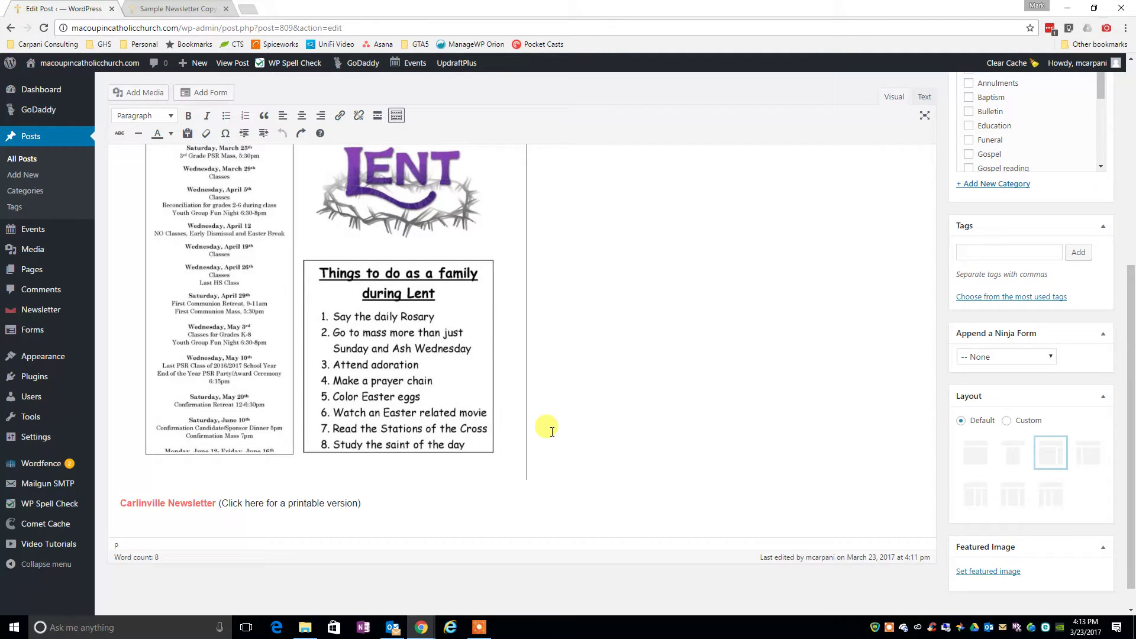
scroll(547, 432, "up", 3)
scroll(543, 434, "down", 4)
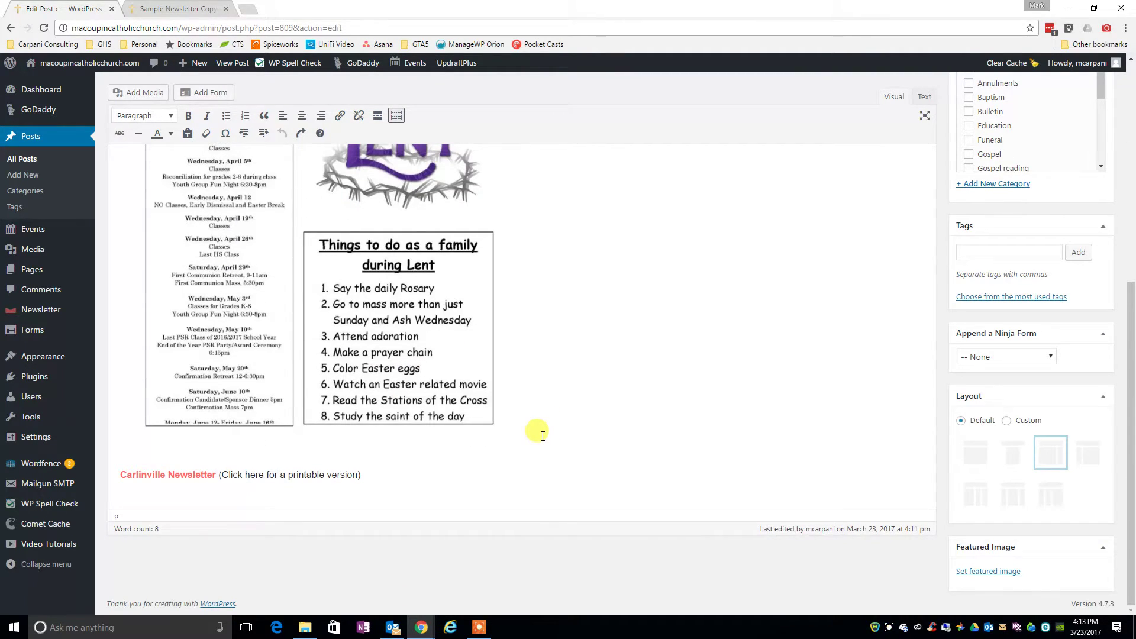
key("Return")
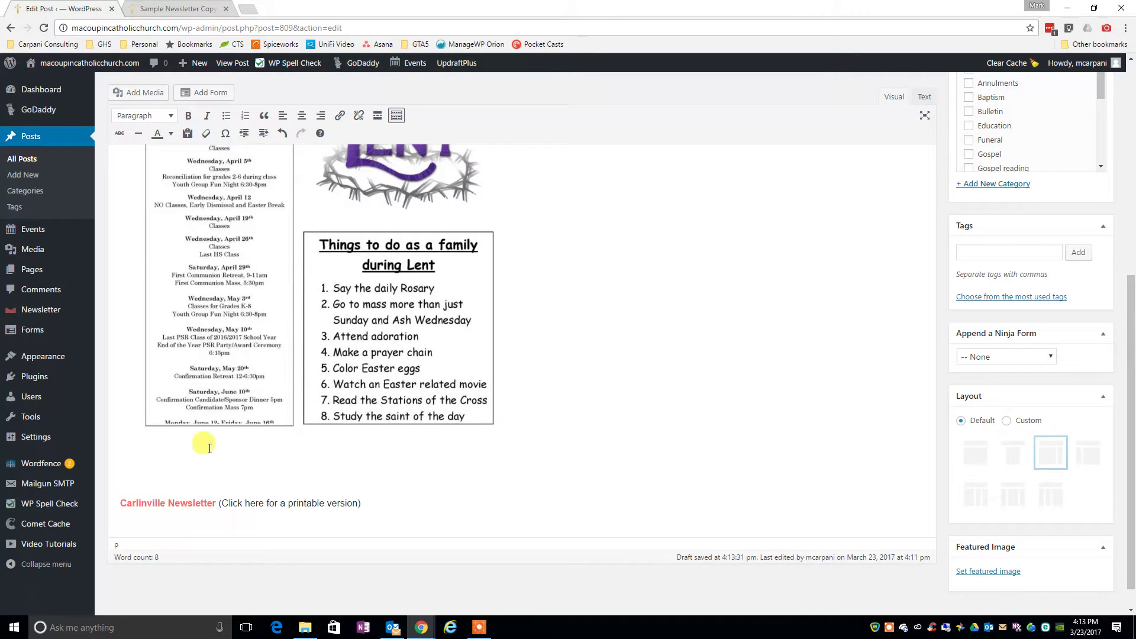
Insert Carlinville-Newsletter_Page_2-1.jpg from the media library into the post above the Carlinville Newsletter link
scroll(203, 444, "up", 5)
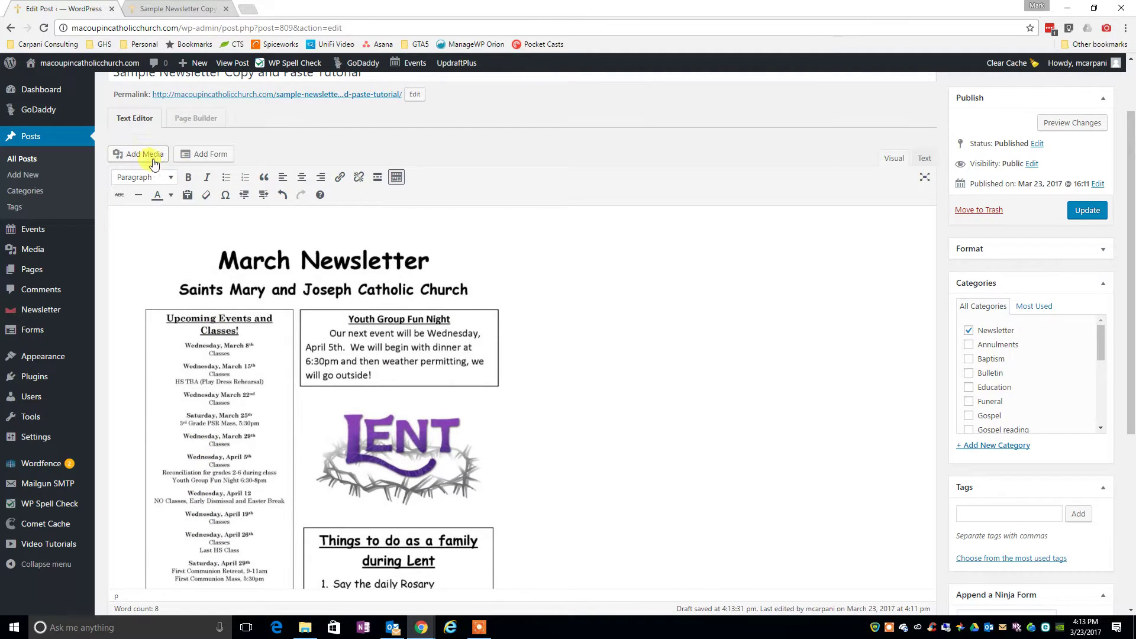
left_click(147, 155)
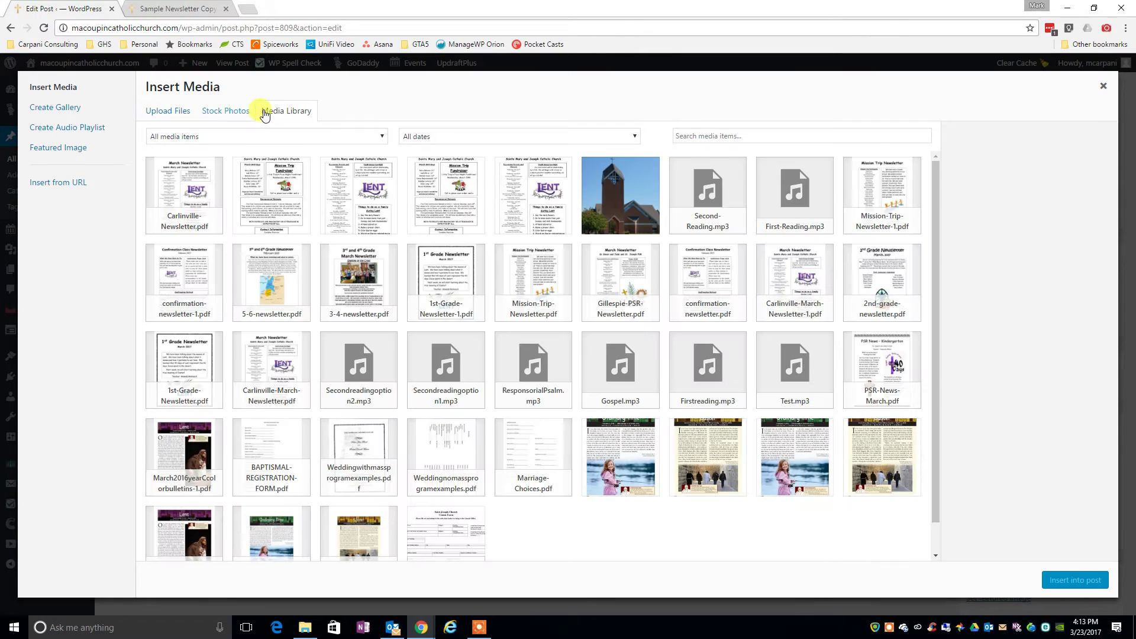
left_click(279, 197)
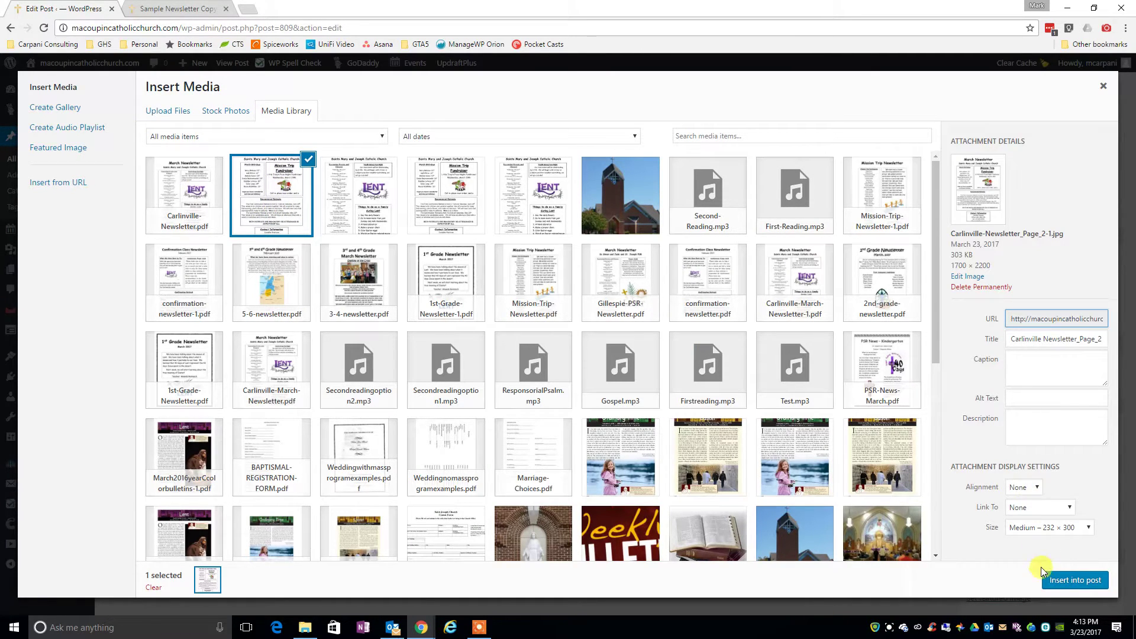
left_click(1074, 580)
scroll(724, 525, "down", 8)
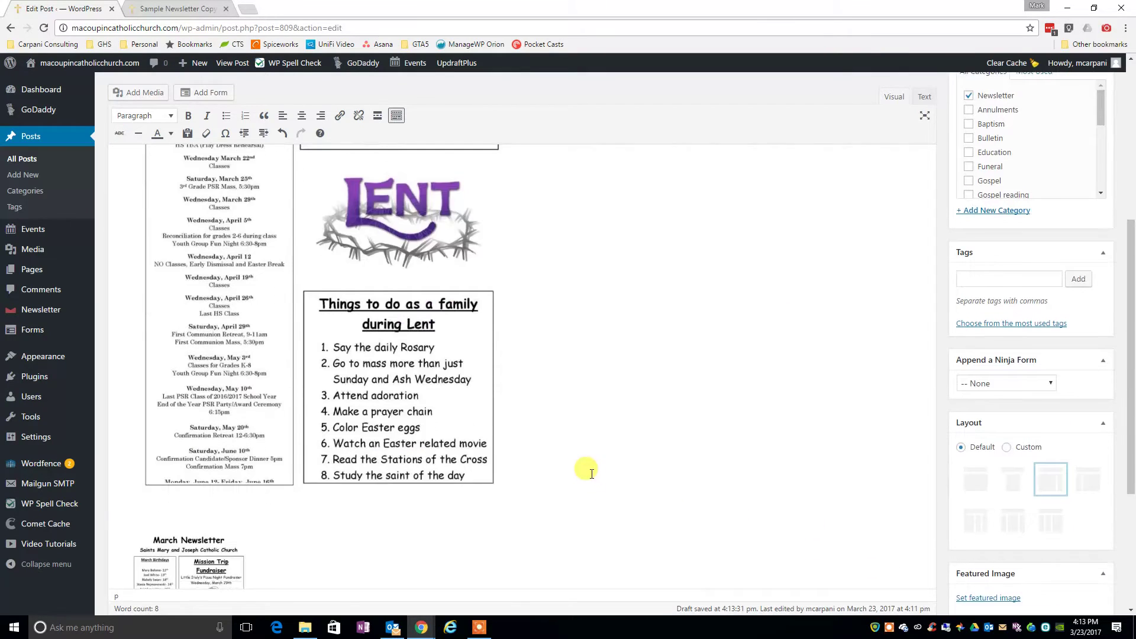
Set the inserted second page image's size to Large – 688 × 891 and update the image
left_click(191, 355)
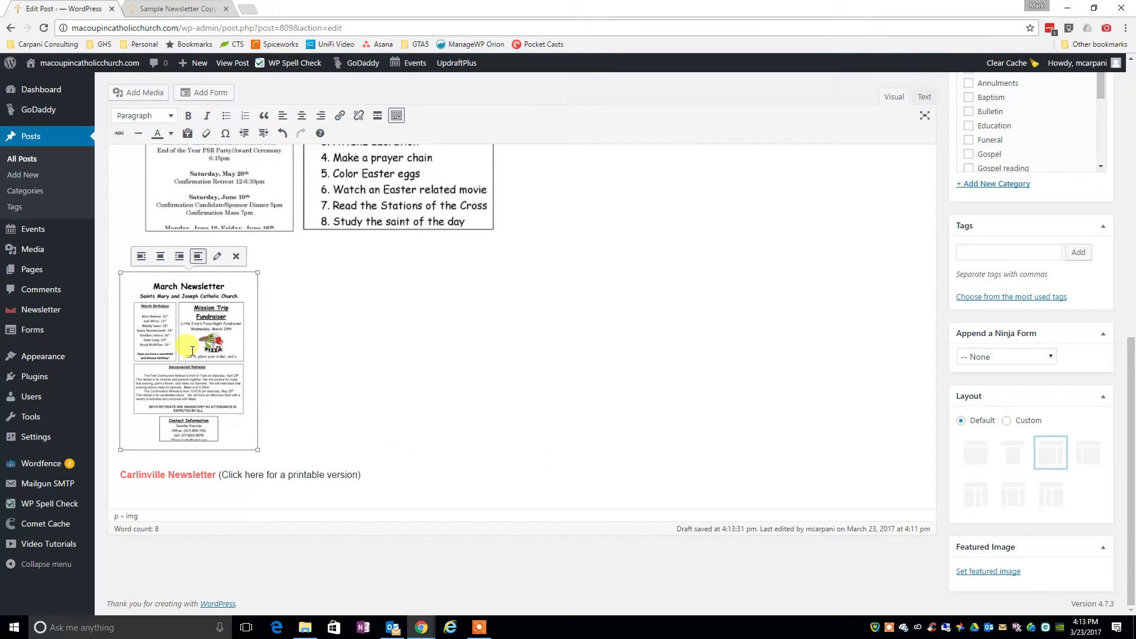
left_click(213, 264)
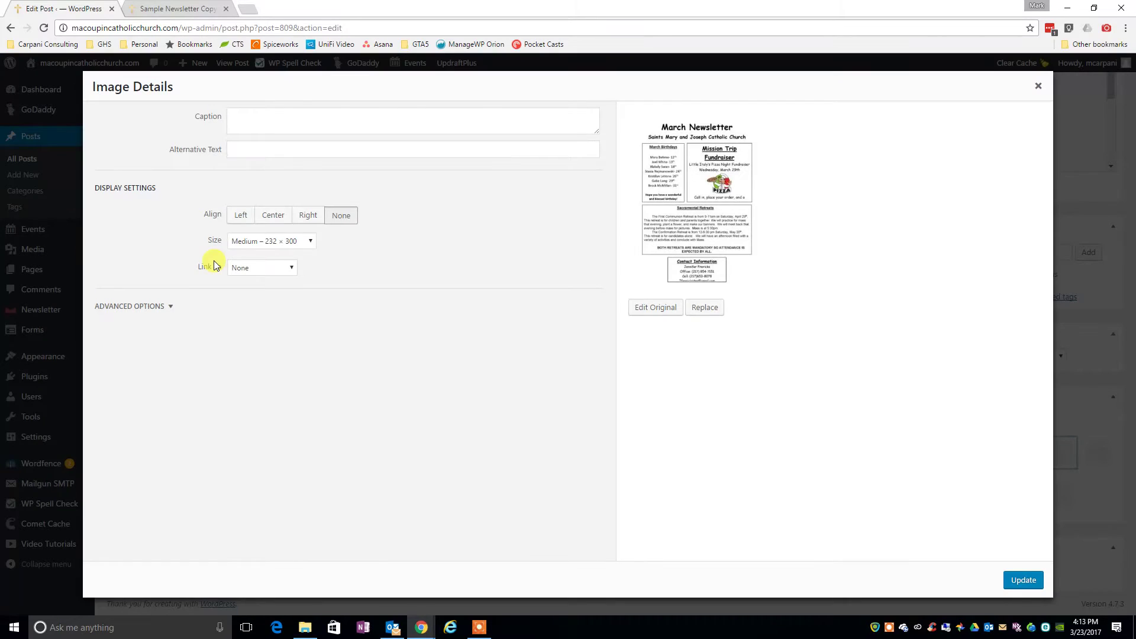
left_click(308, 241)
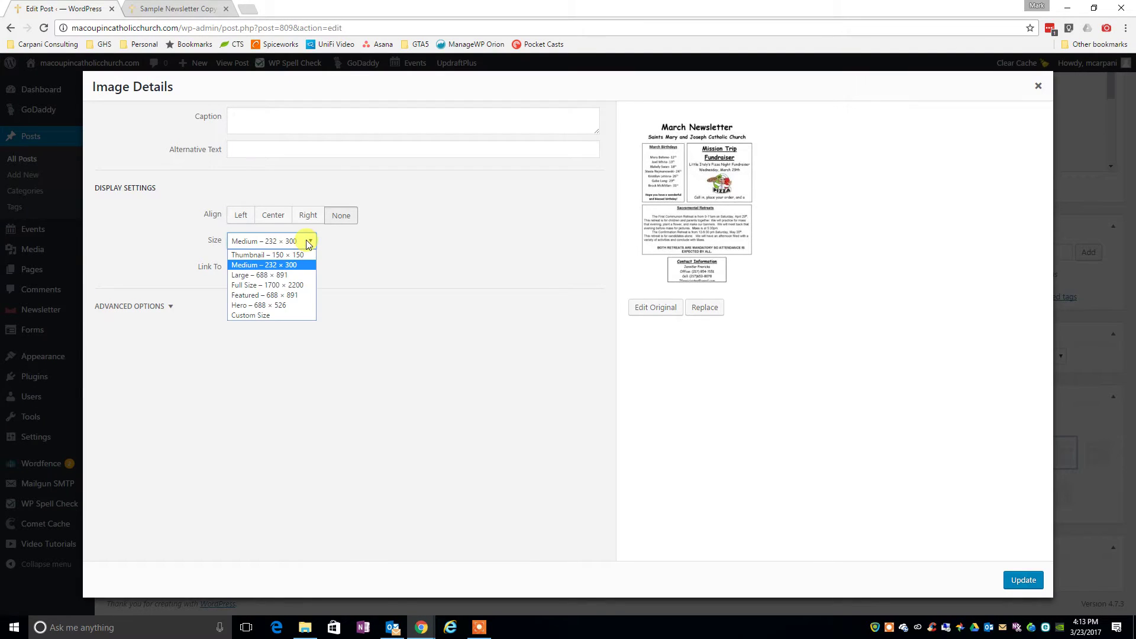
left_click(273, 275)
left_click(1021, 581)
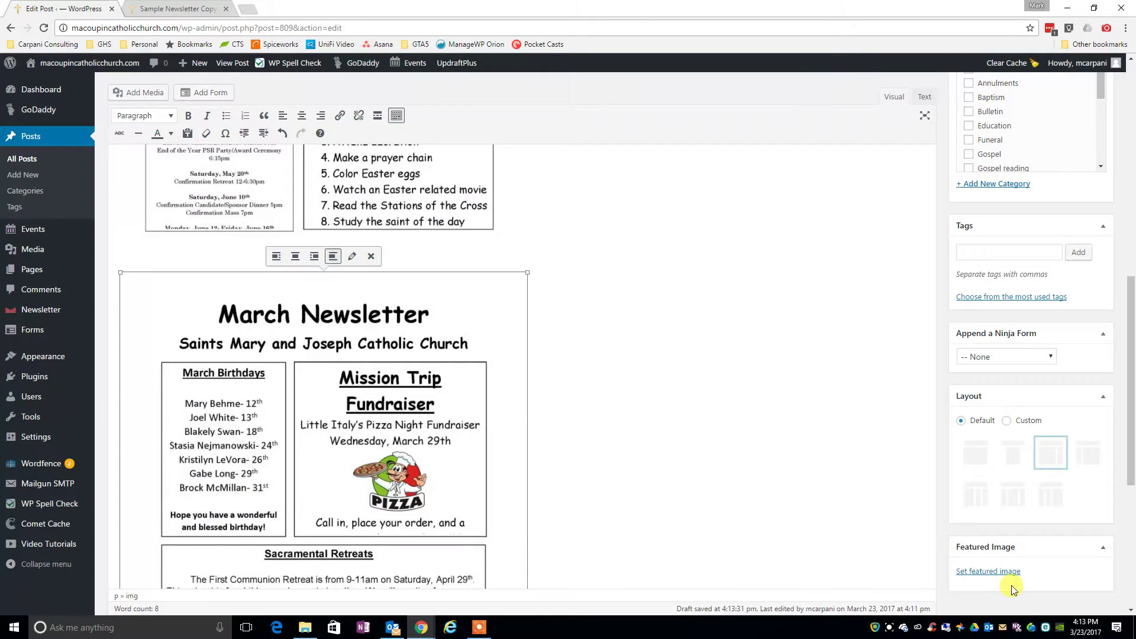
Check the order of both page images and the Carlinville Newsletter link in the editor, and update the published post
scroll(440, 315, "up", 4)
scroll(365, 308, "down", 15)
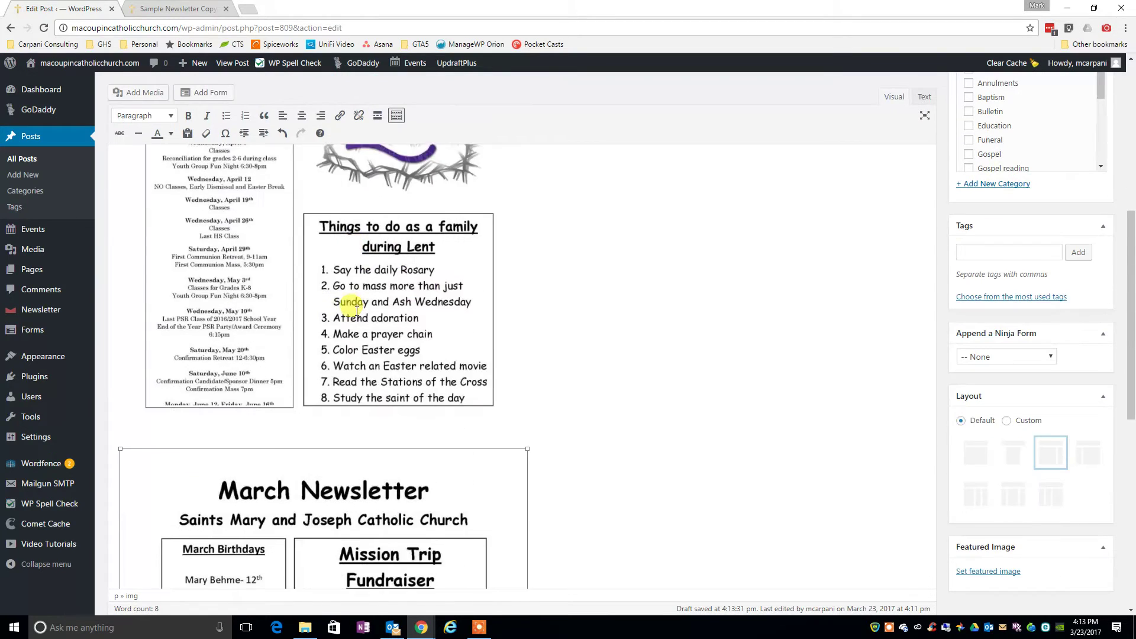
left_click(239, 442)
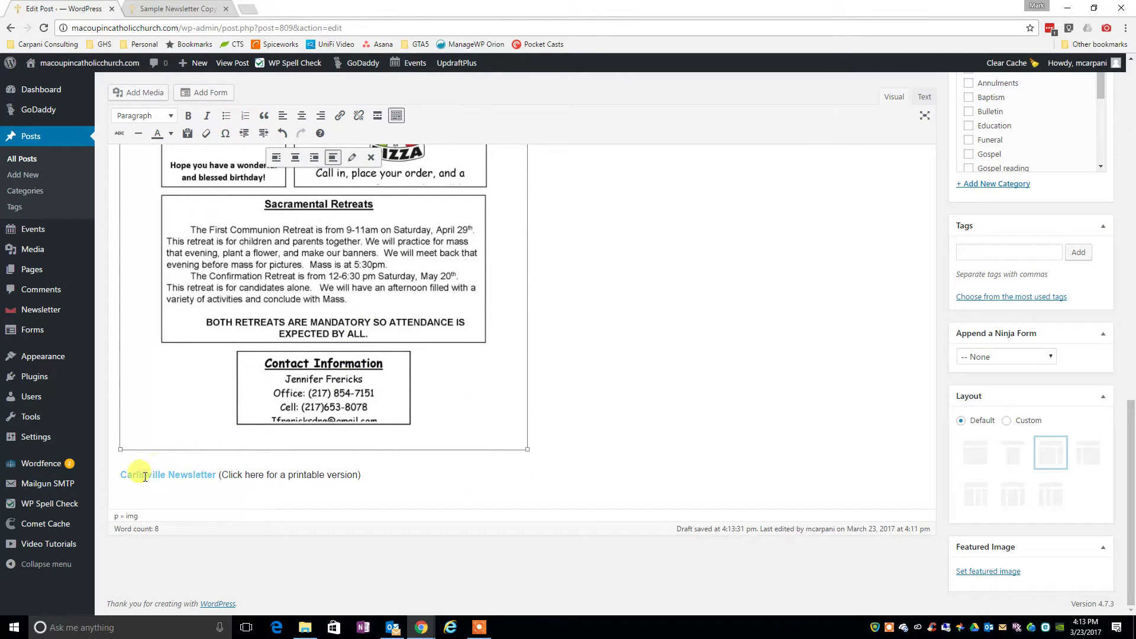
scroll(791, 376, "up", 1)
scroll(976, 284, "up", 10)
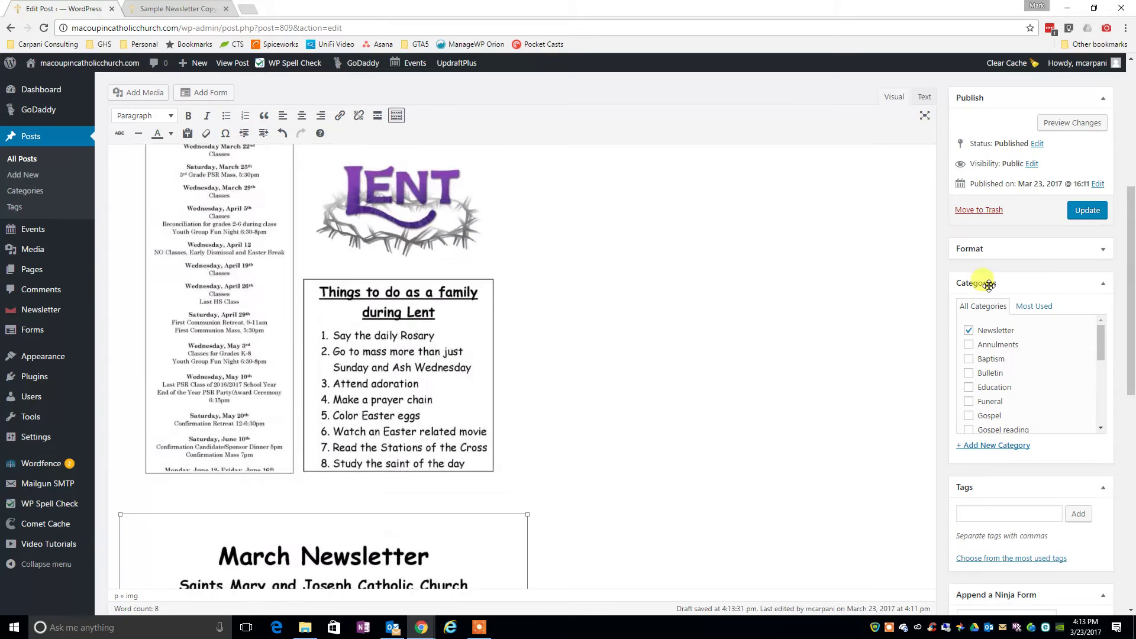
left_click(1085, 210)
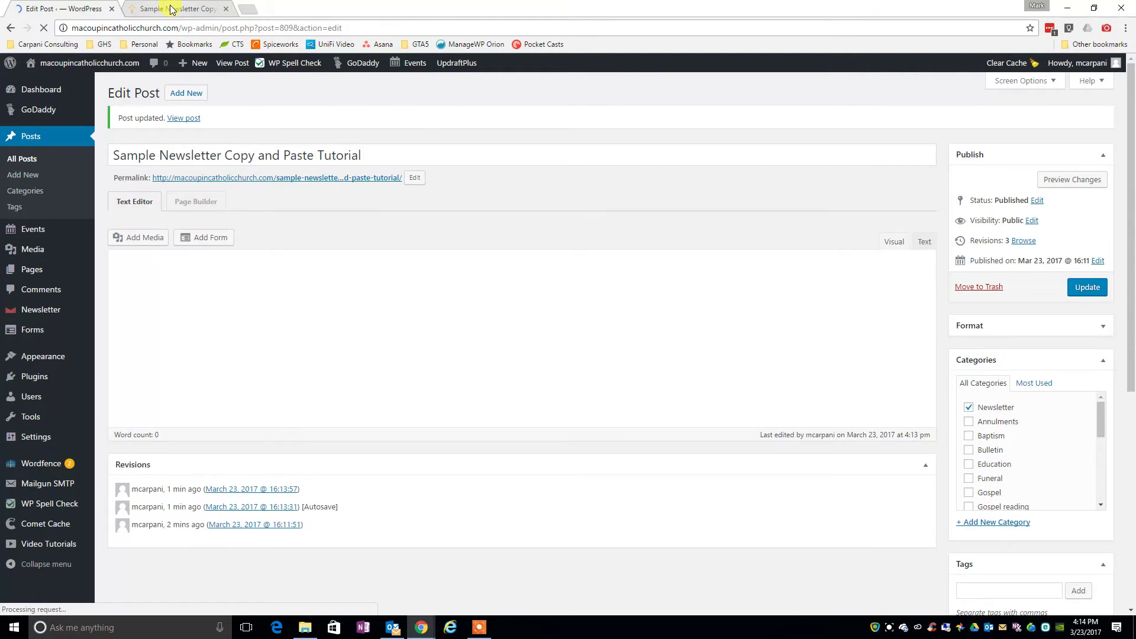
Reload the published newsletter post and check both page images and the printable version link beneath them
left_click(185, 9)
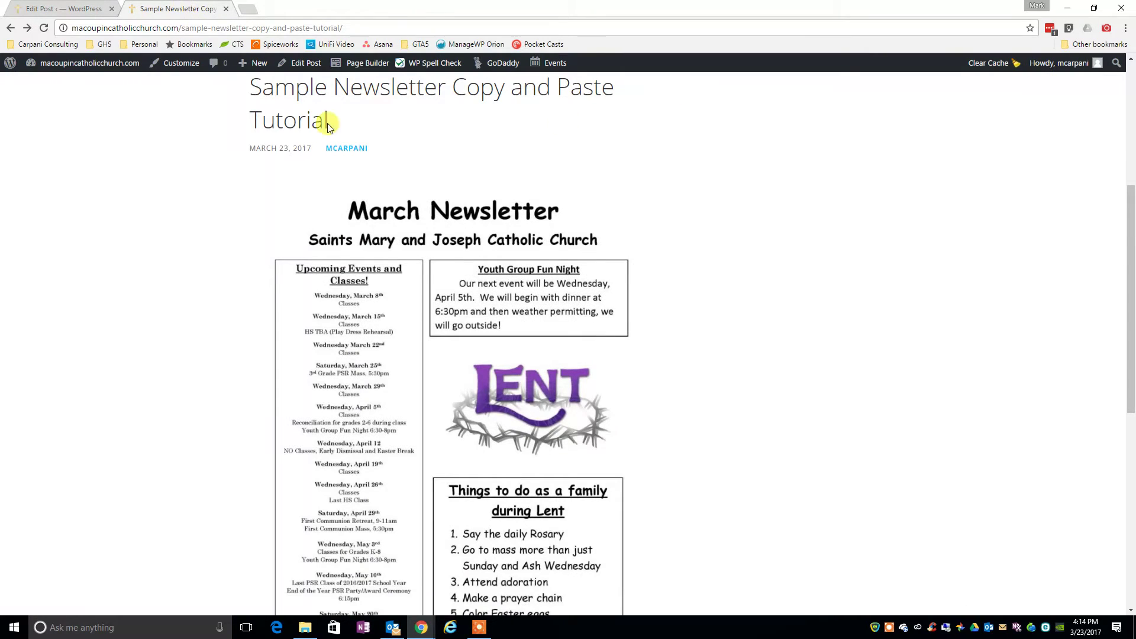
scroll(284, 254, "down", 8)
scroll(279, 268, "up", 13)
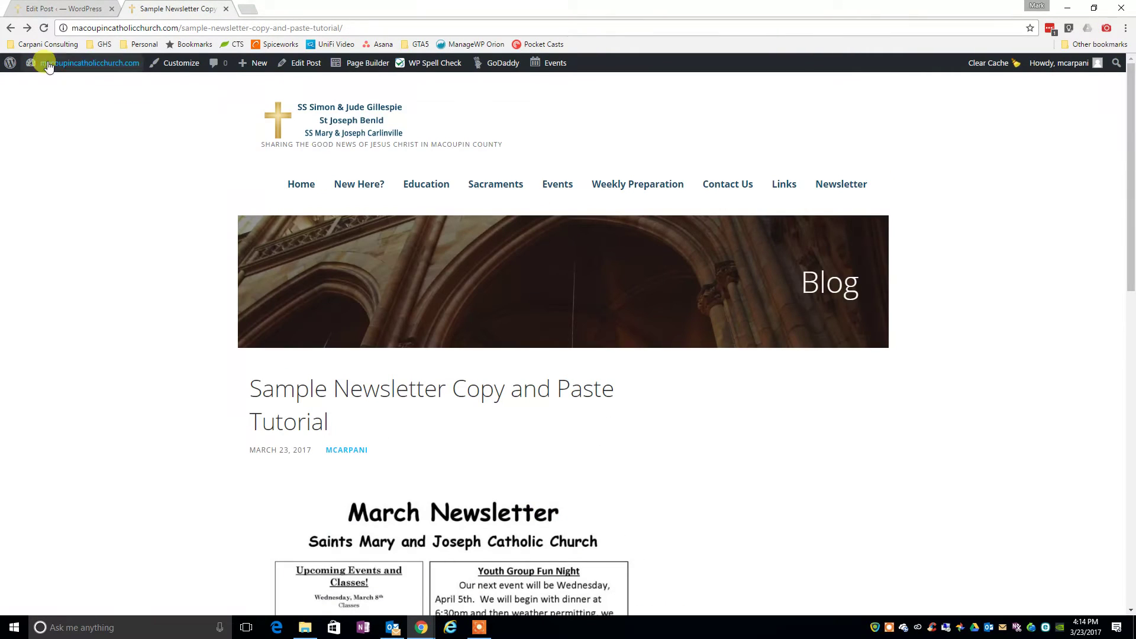
left_click(44, 29)
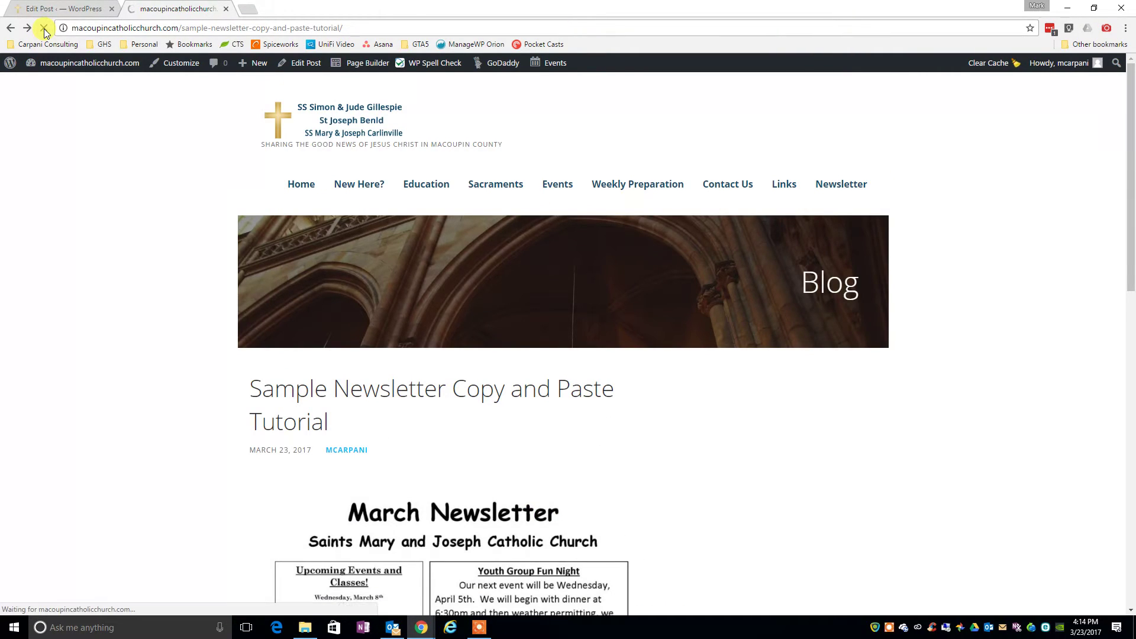
scroll(232, 349, "down", 5)
scroll(233, 349, "down", 18)
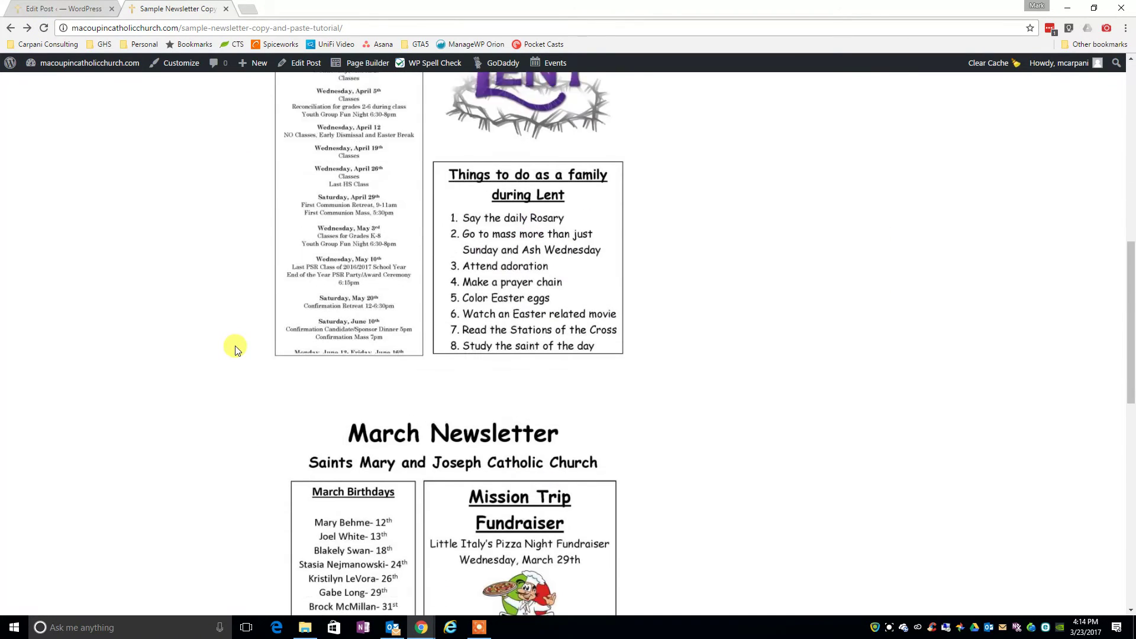
scroll(347, 358, "up", 9)
scroll(400, 321, "up", 8)
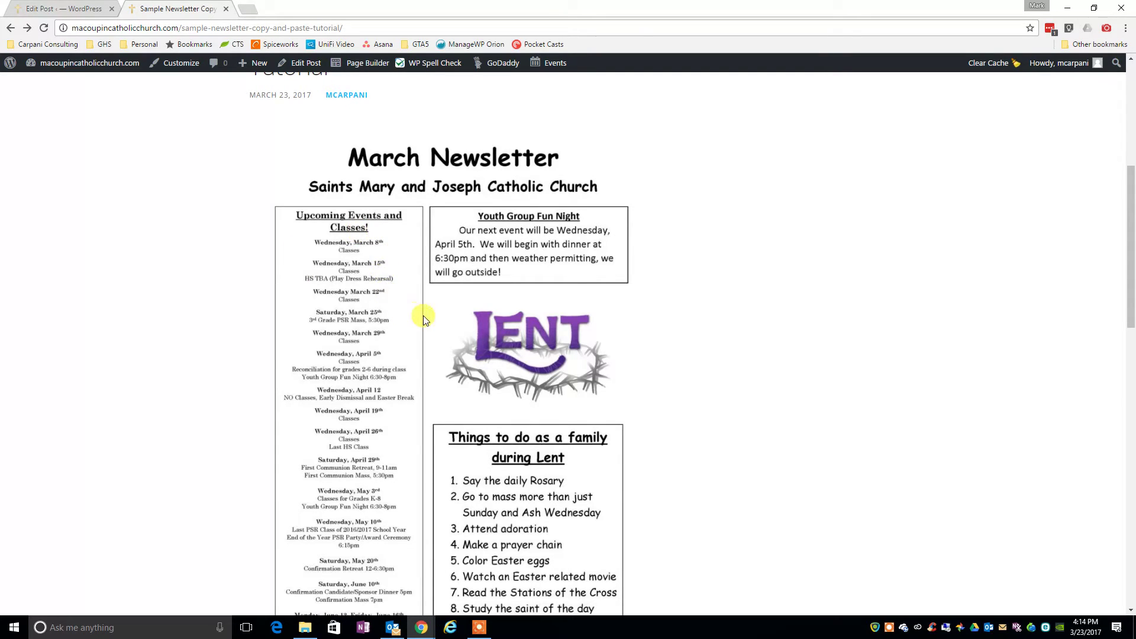
scroll(406, 375, "down", 3)
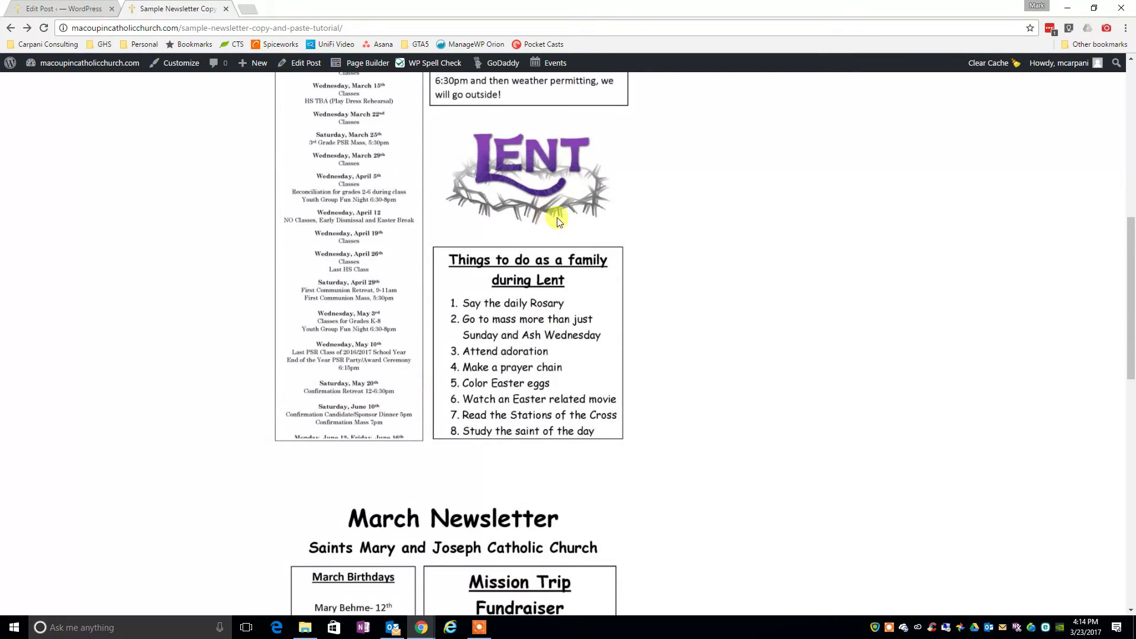
scroll(557, 220, "down", 10)
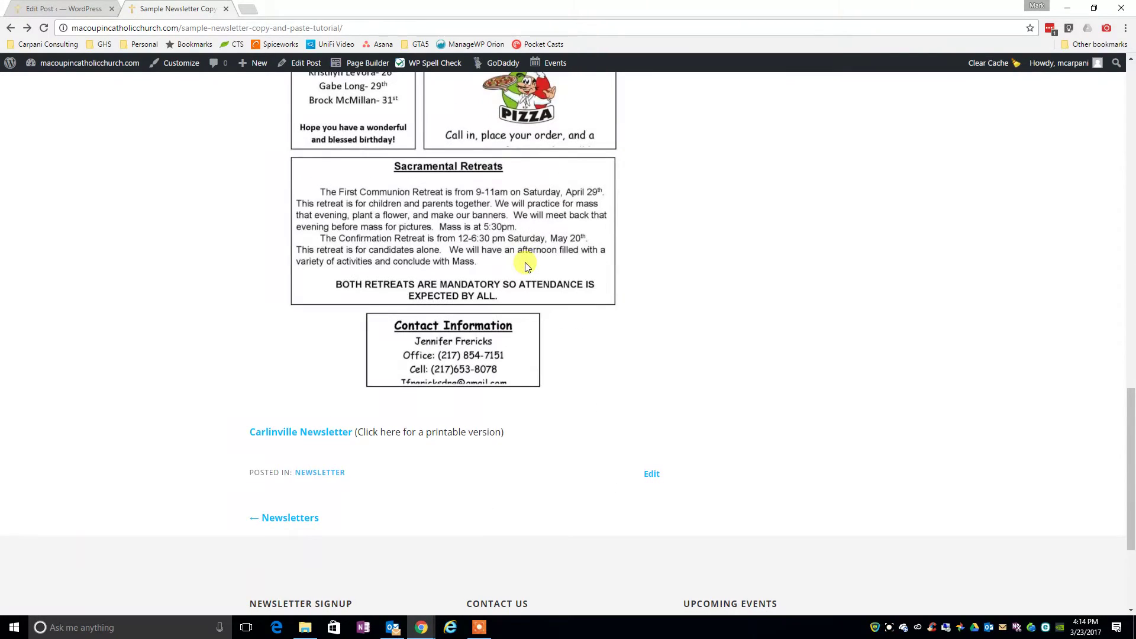
Open the Carlinville Newsletter link to check the printable PDF, and return to the published post
left_click(288, 438)
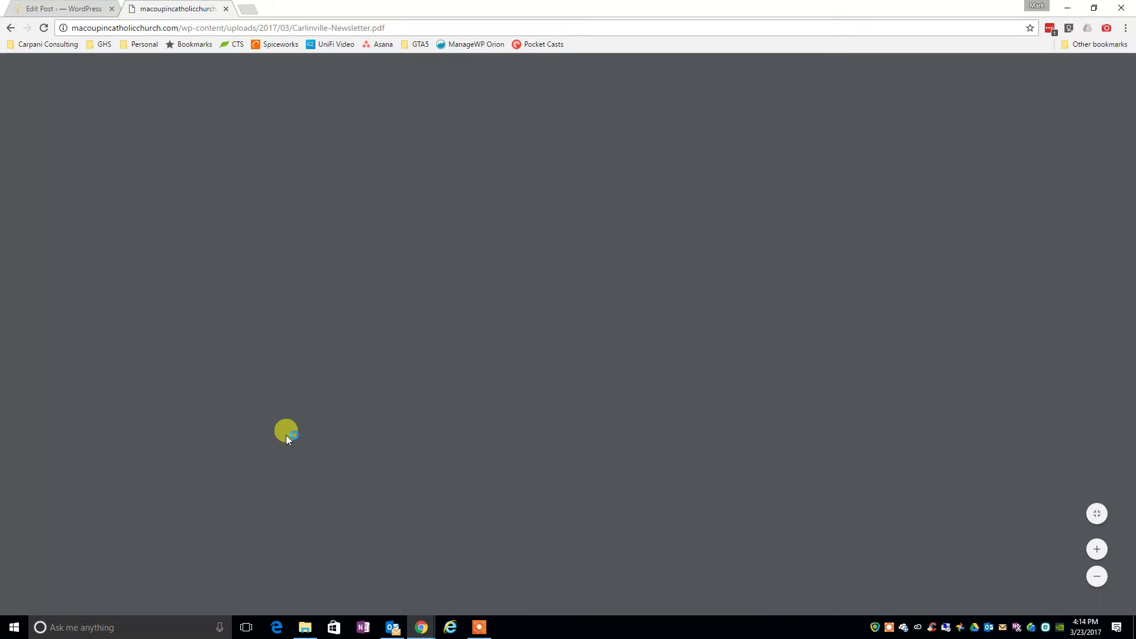
scroll(616, 272, "down", 5)
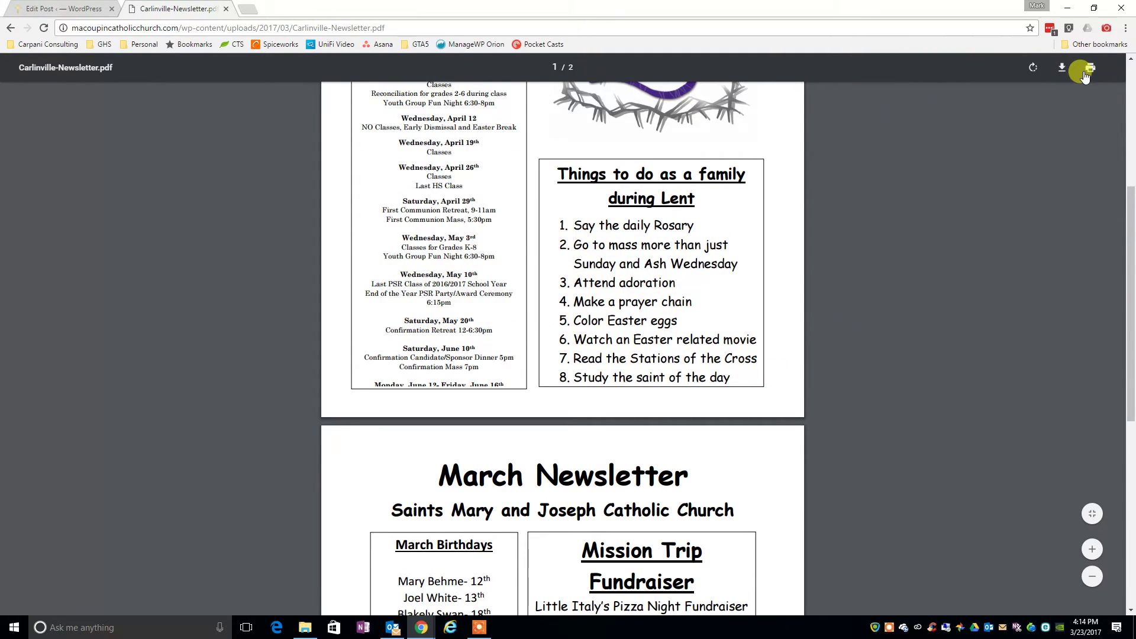
left_click(11, 27)
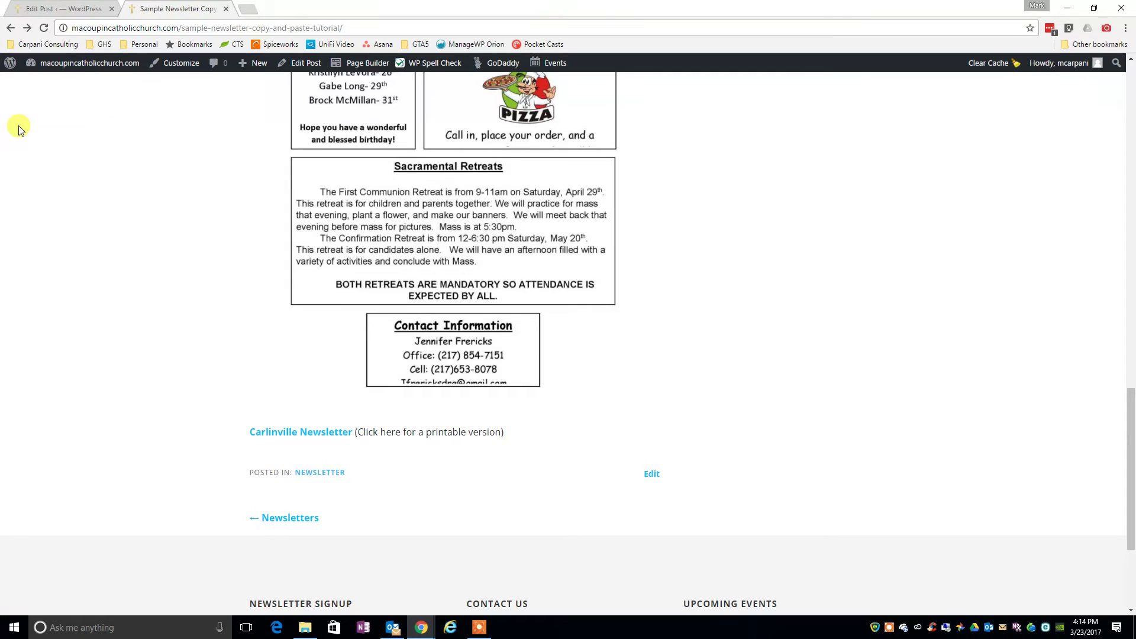
scroll(514, 261, "up", 20)
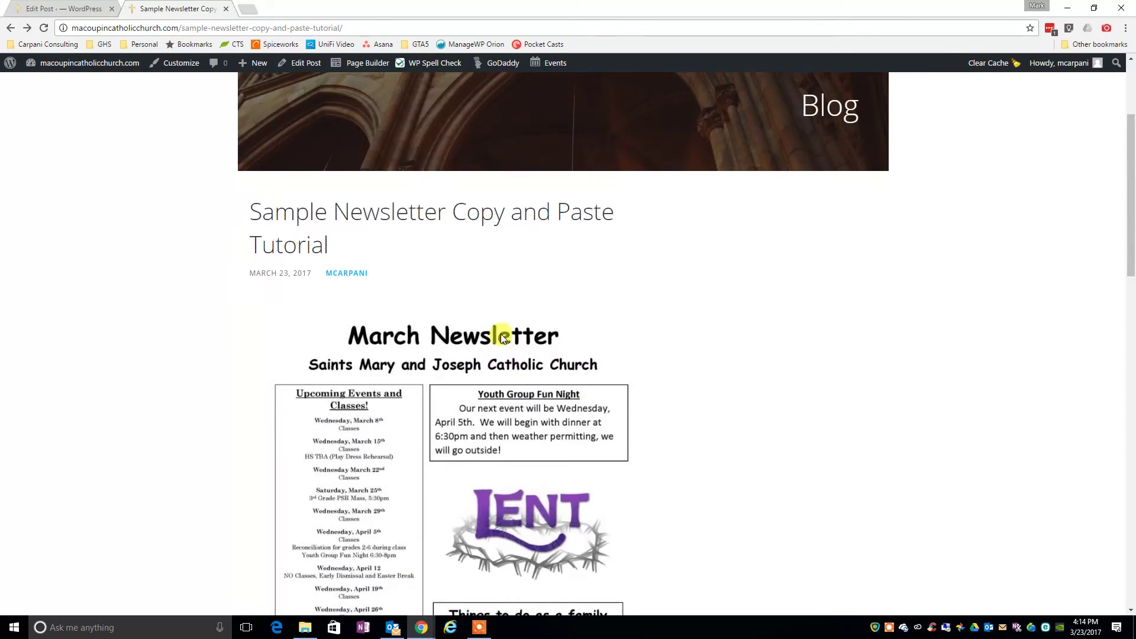
scroll(500, 334, "up", 3)
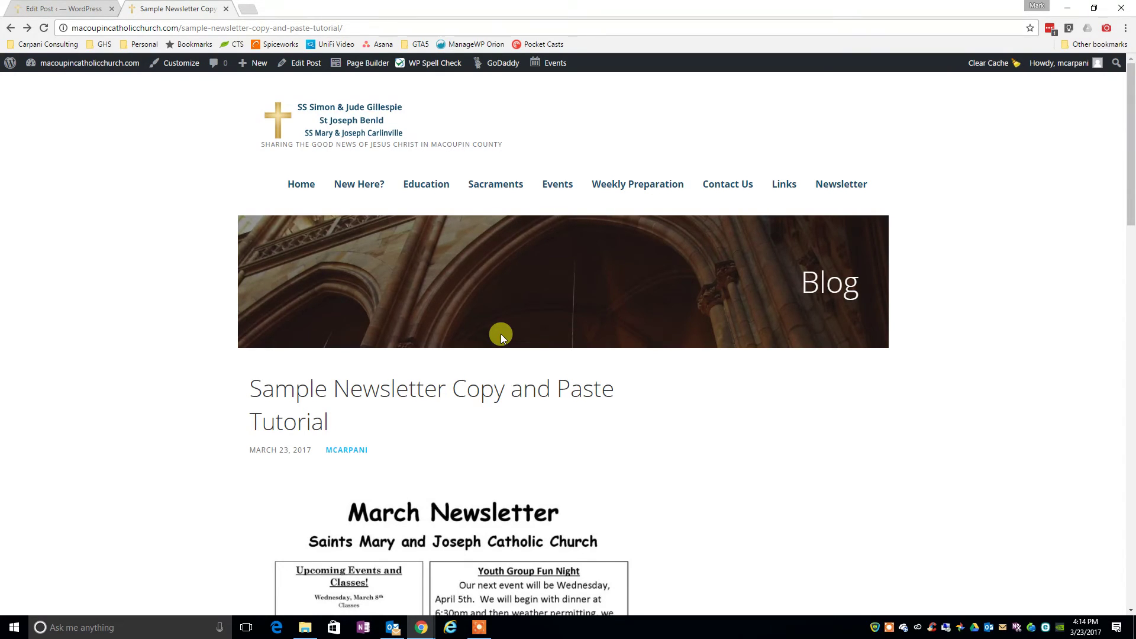
scroll(475, 342, "down", 3)
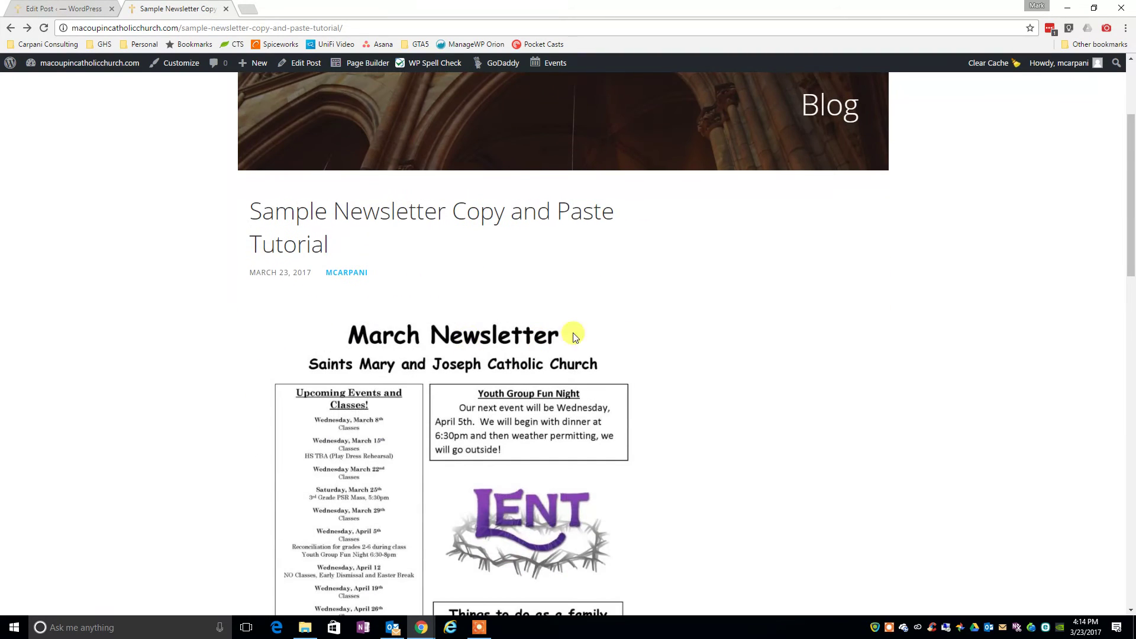
scroll(507, 404, "down", 4)
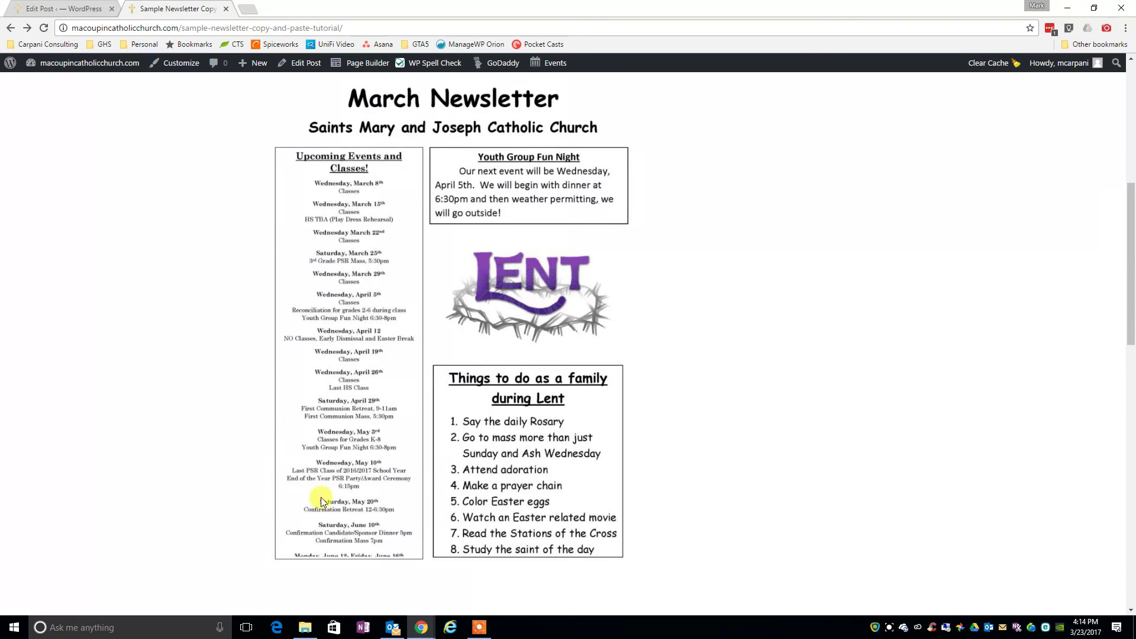
scroll(308, 496, "up", 7)
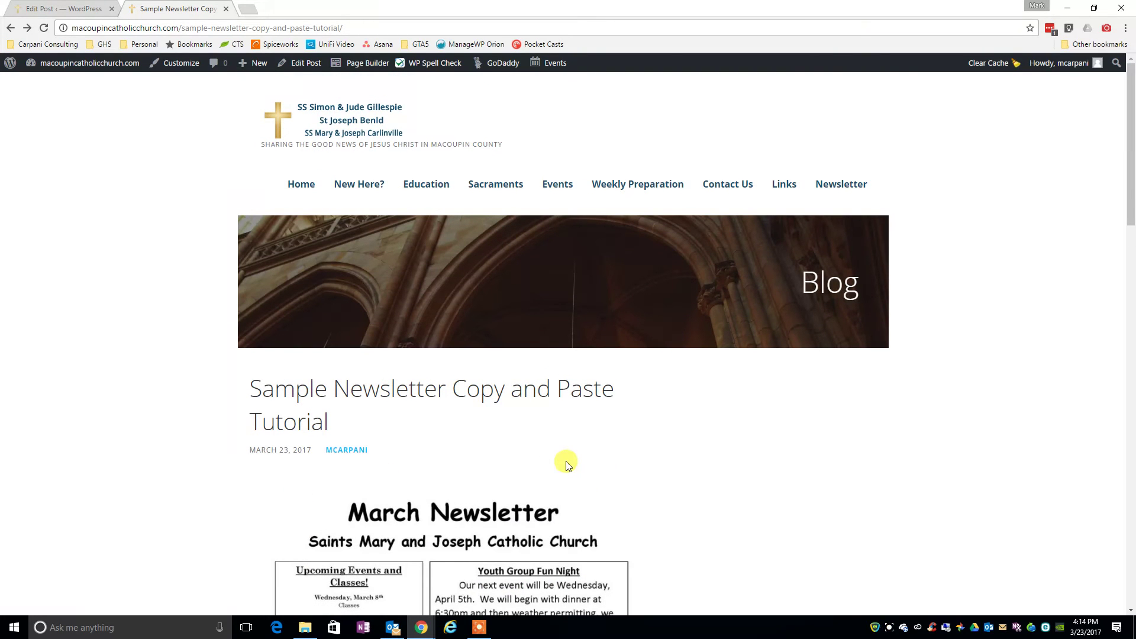